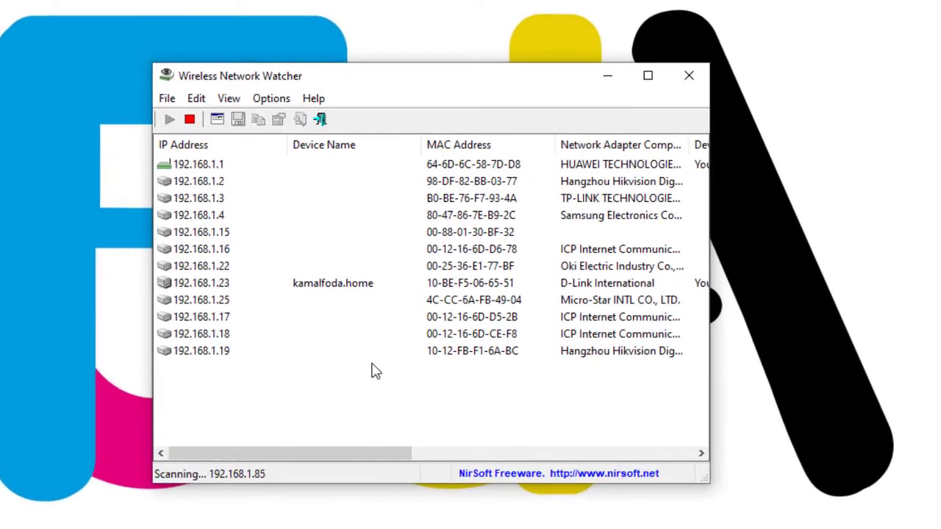
Select the Oki Electric device at 192.168.1.22 in the scan list and switch to Chrome to search for "network watcher".
left_click(231, 266)
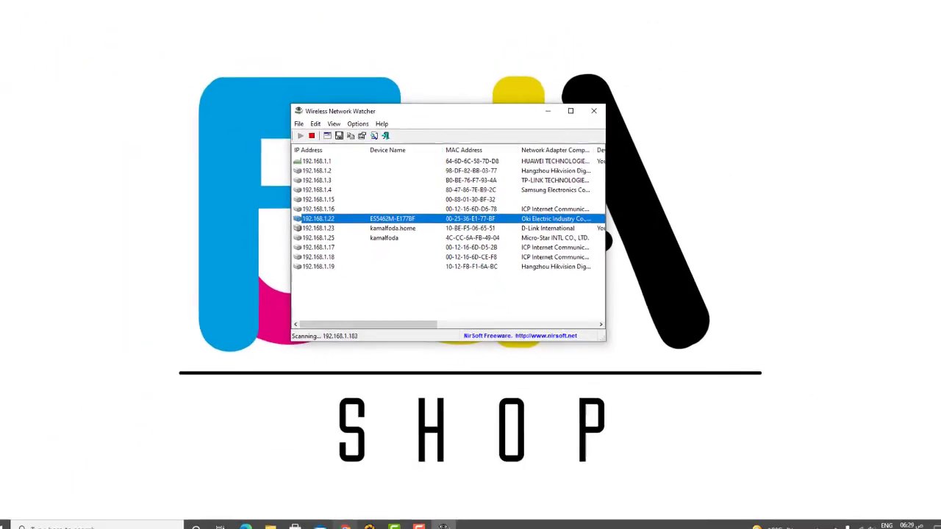
key("alt+Tab")
left_click(400, 8)
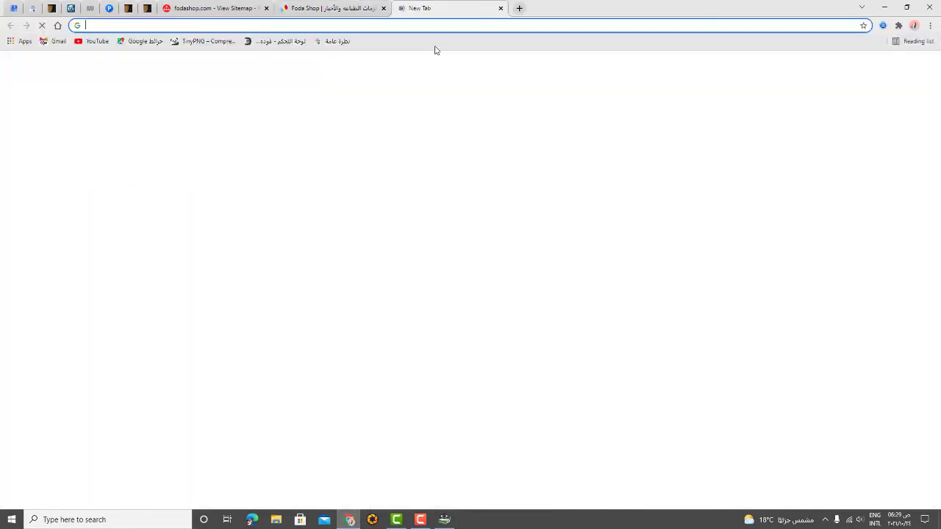
type("networ")
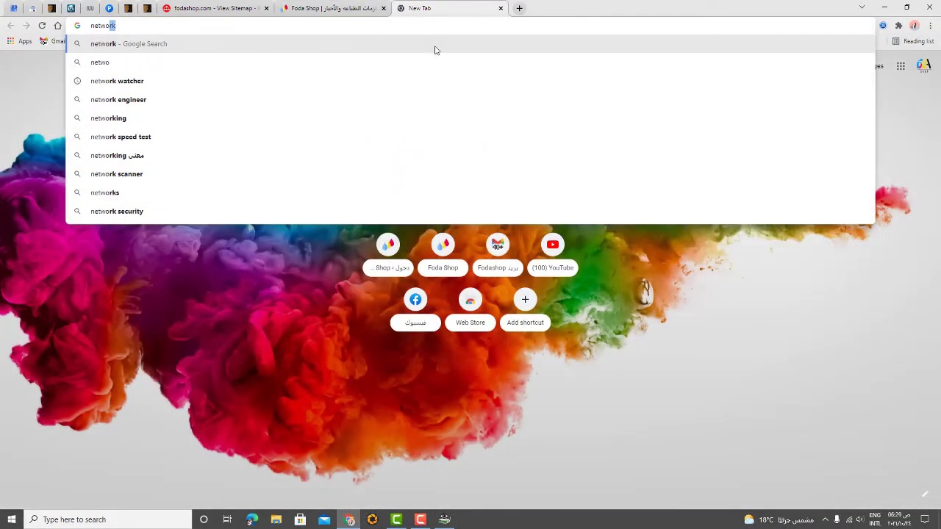
type("k watcher")
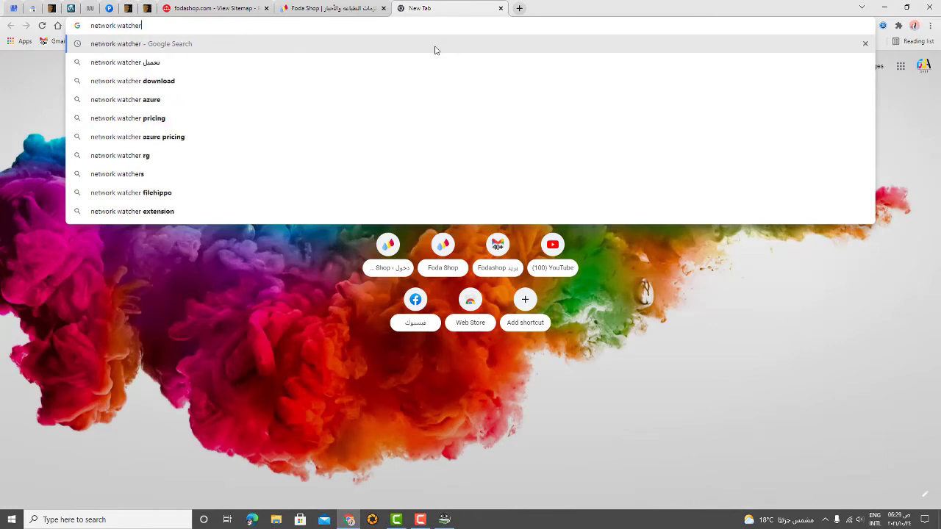
key("Return")
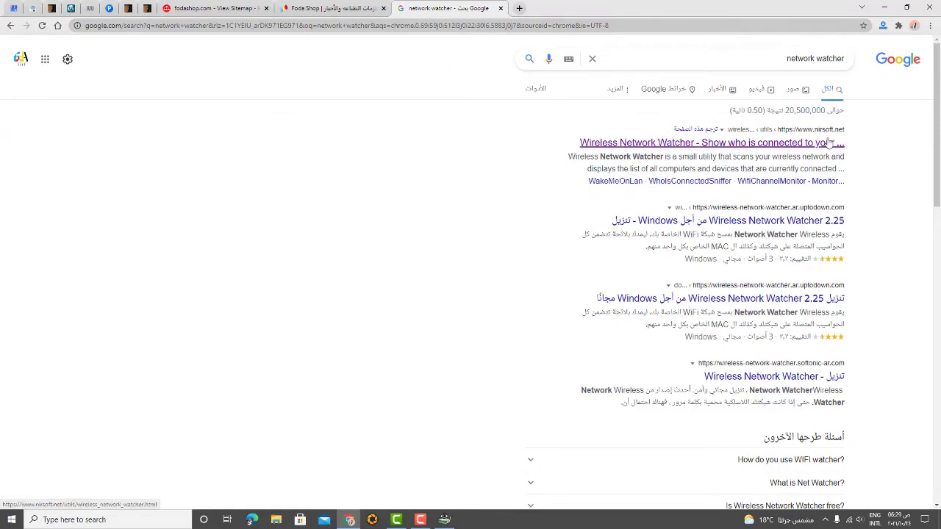
Open the NirSoft page for Wireless Network Watcher and download the wnetwatcher_setup.exe installer.
left_click(767, 144)
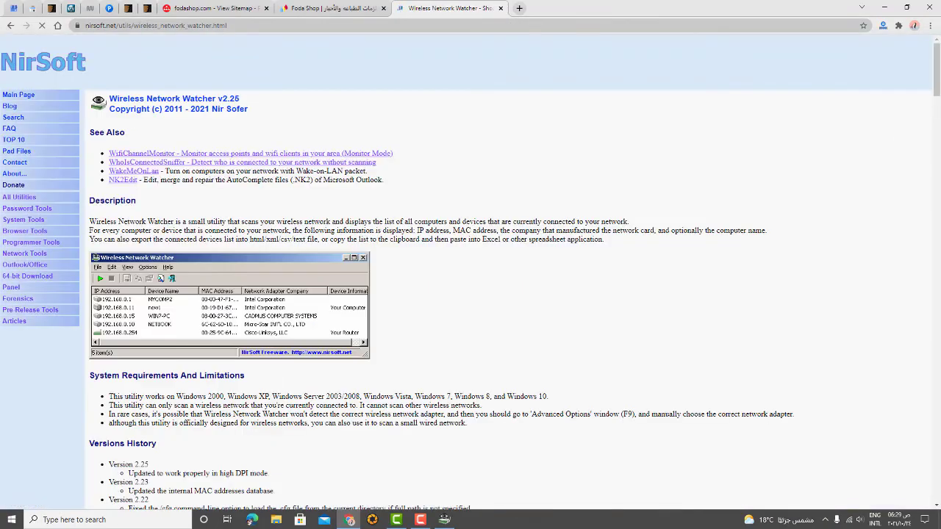
scroll(761, 140, "down", 1)
left_click_drag(938, 98, 938, 367)
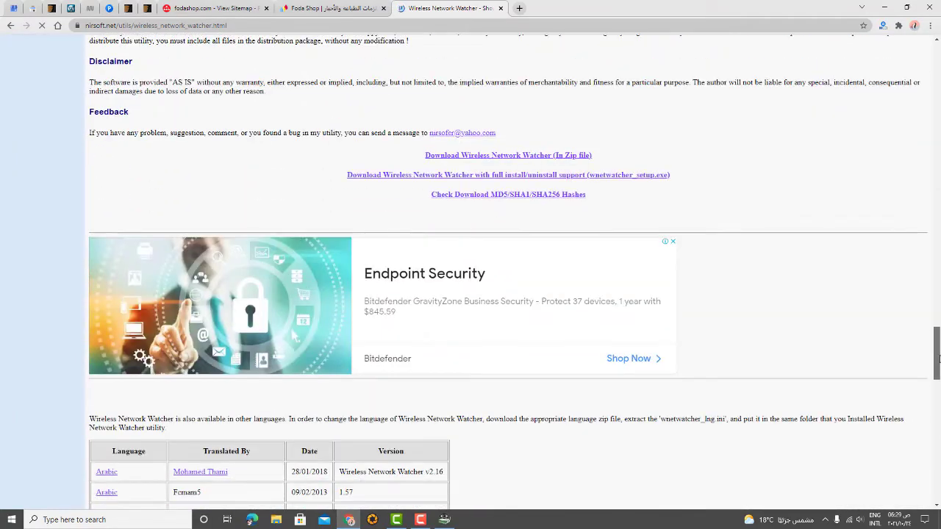
left_click(502, 178)
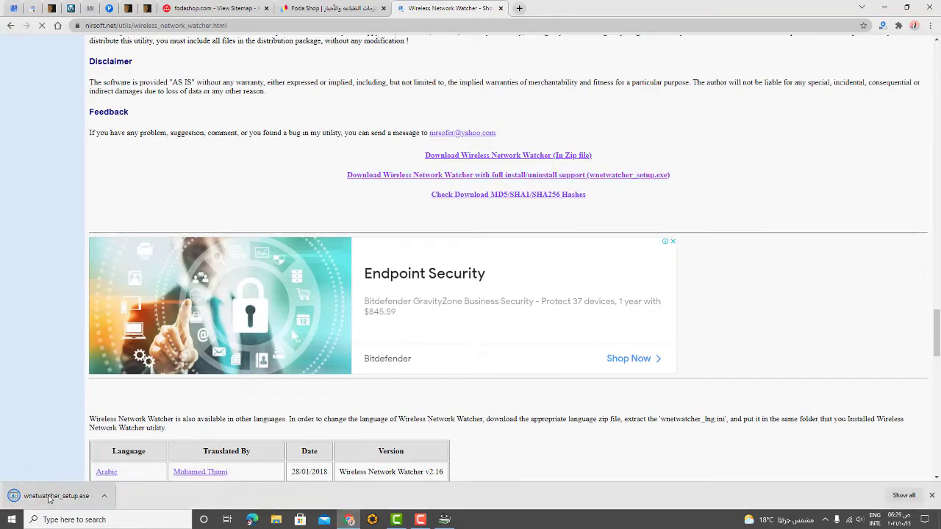
Check the Oki printer's IP address in Wireless Network Watcher and open 192.168.1.22 in a new Chrome tab.
left_click(445, 519)
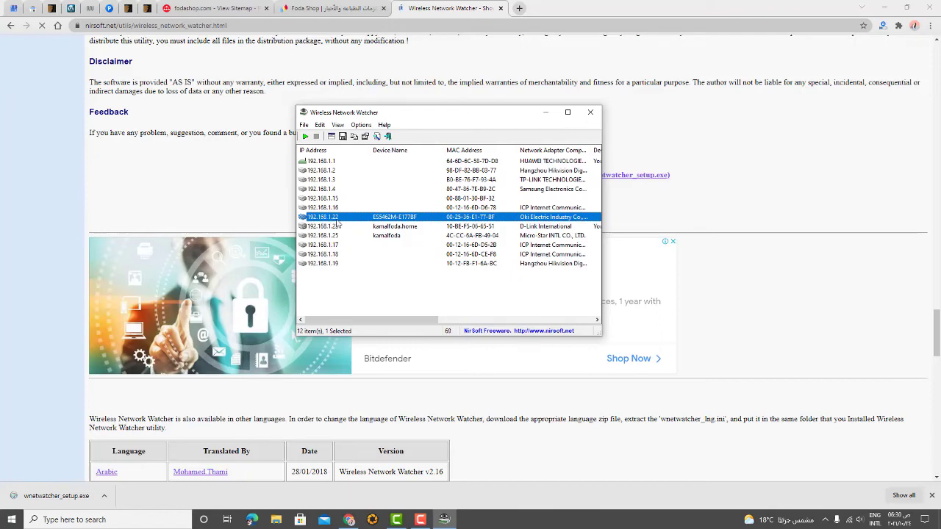
left_click(519, 8)
type("19")
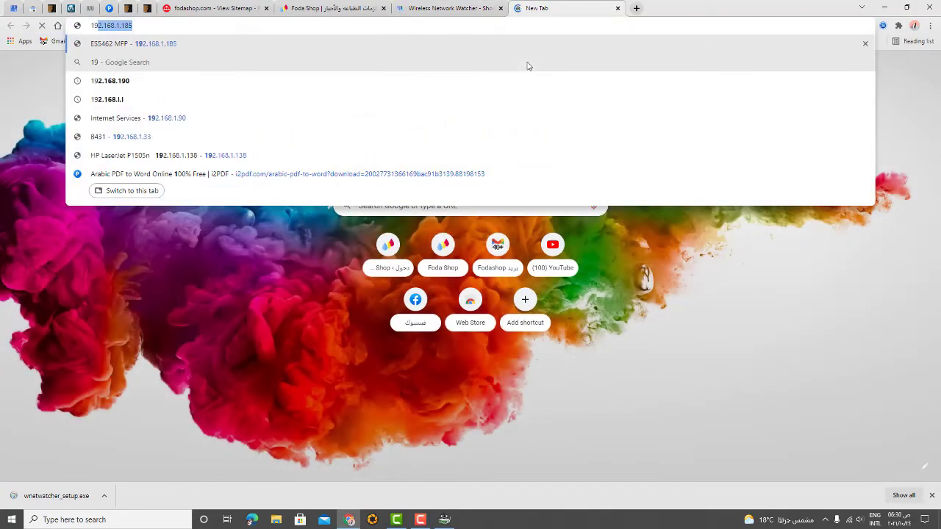
type("2.1681")
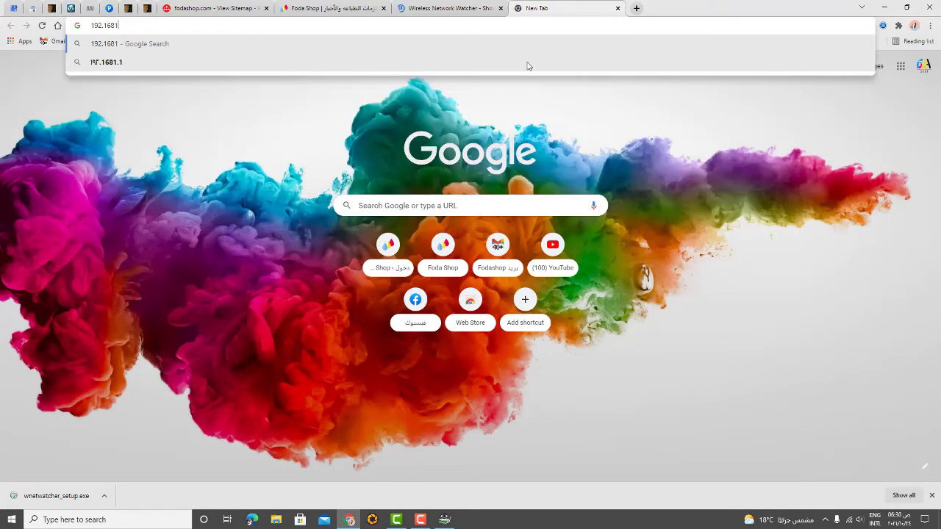
key("BackSpace")
type(".1.22")
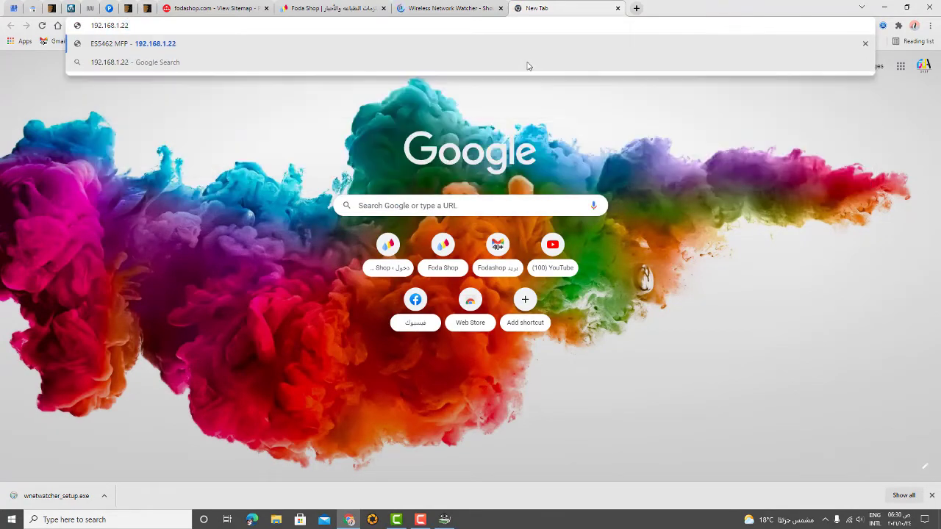
key("Return")
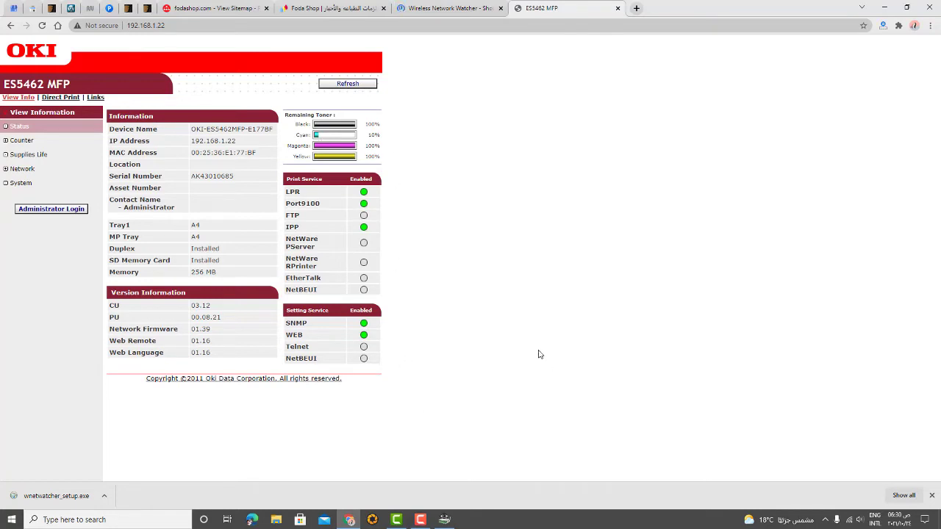
Minimize Chrome and launch OKI Resetter, moving the Wireless Network Watcher window out of the way.
left_click(882, 6)
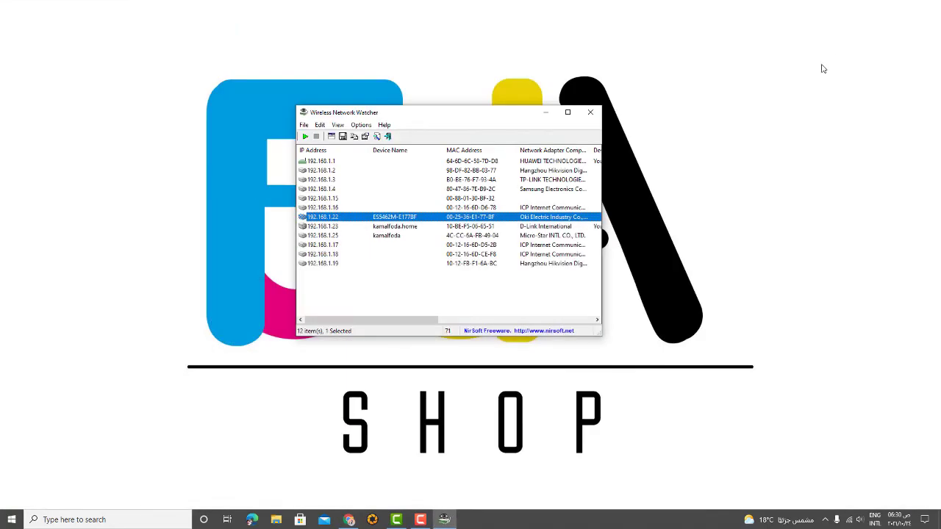
left_click(12, 520)
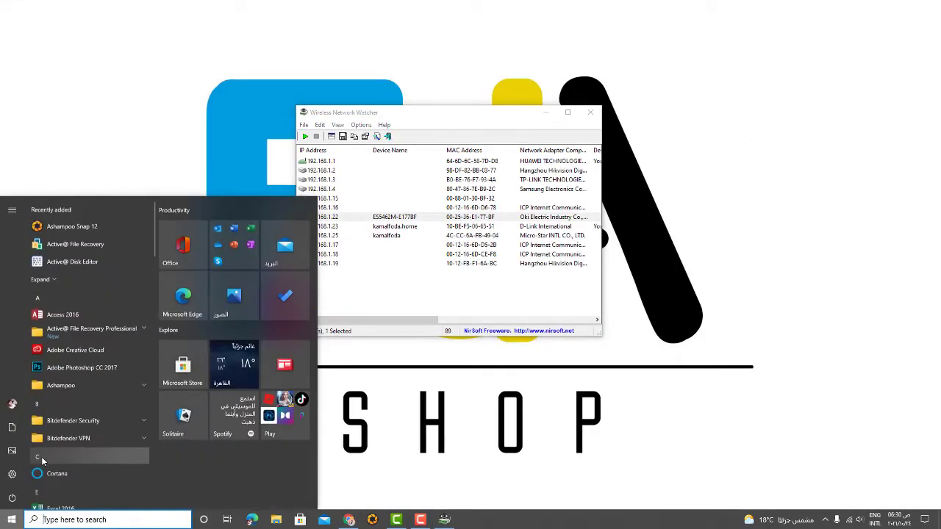
type("oki")
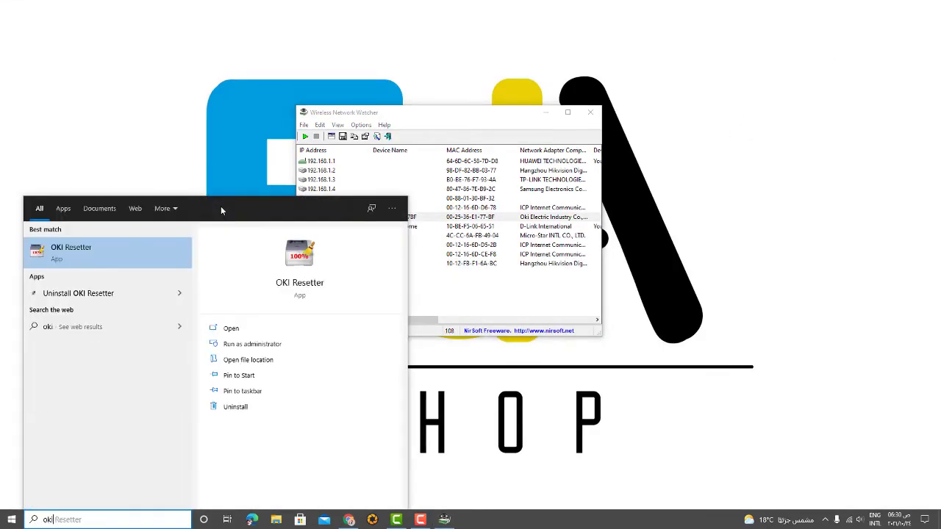
left_click(70, 253)
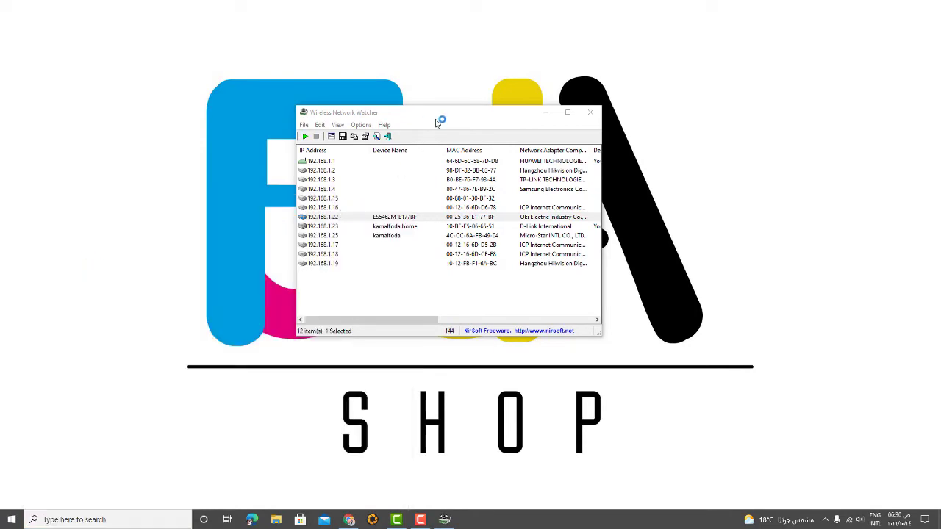
left_click_drag(430, 117, 500, 123)
left_click(616, 118)
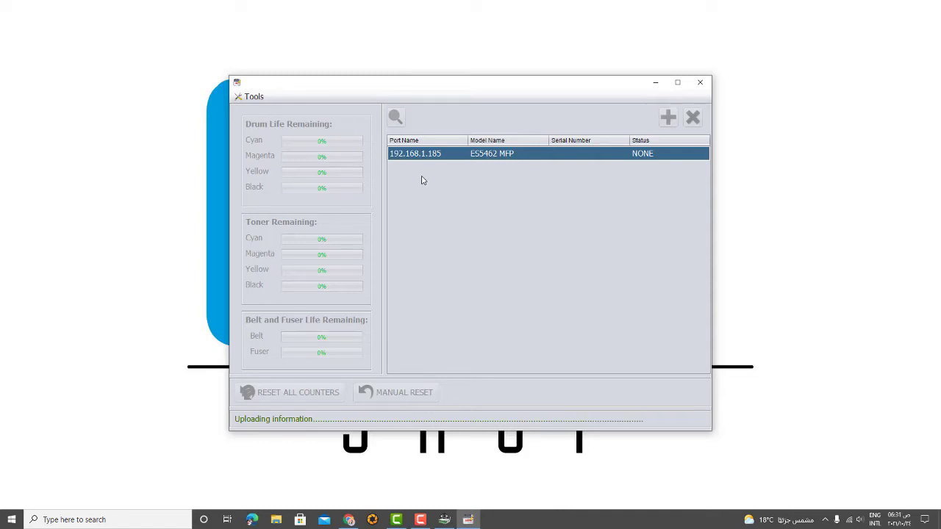
Remove the 192.168.1.185 printer from the OKI Resetter list and start a search for printers.
left_click(693, 117)
left_click(534, 278)
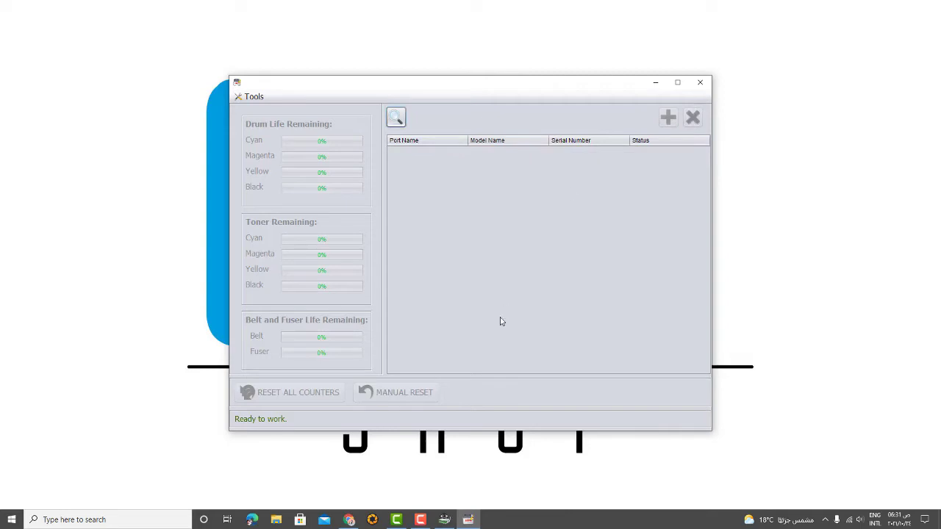
left_click(395, 117)
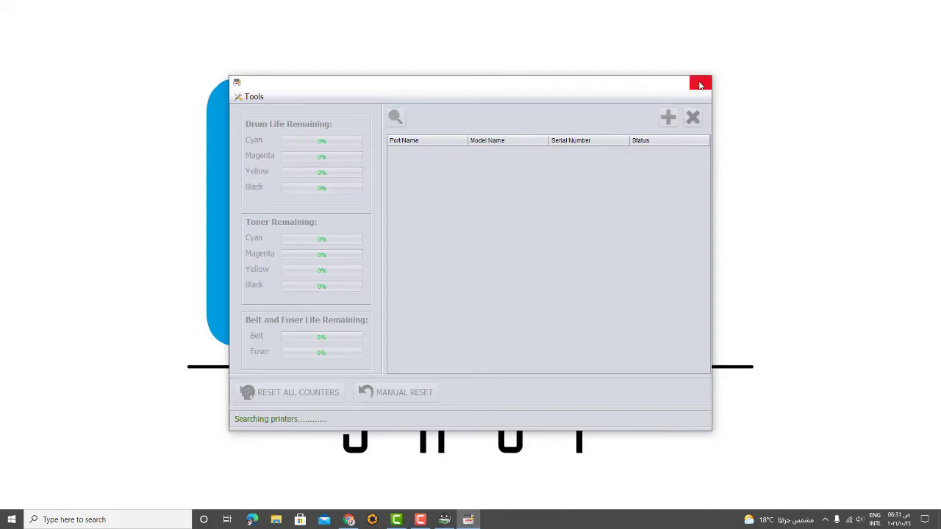
Close OKI Resetter and launch it again from the Windows search.
left_click(699, 86)
key("super")
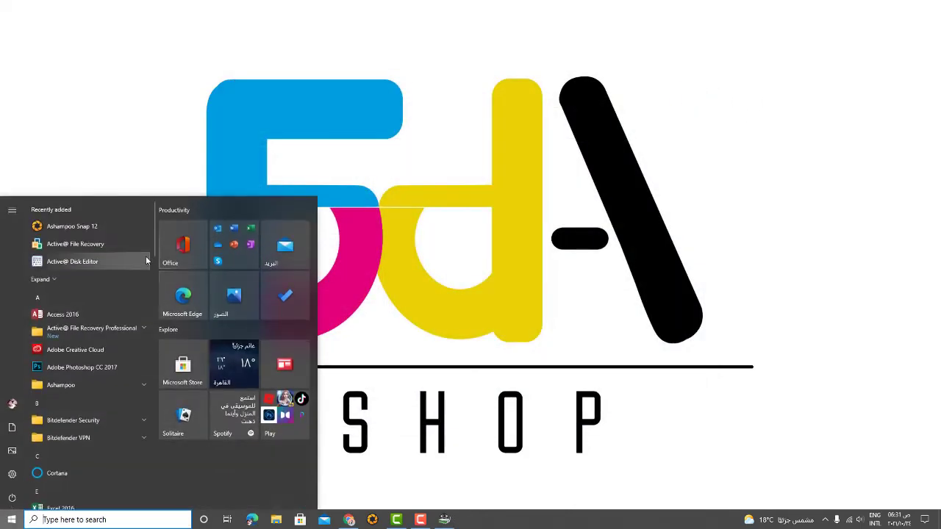
type("ad")
left_click(127, 258)
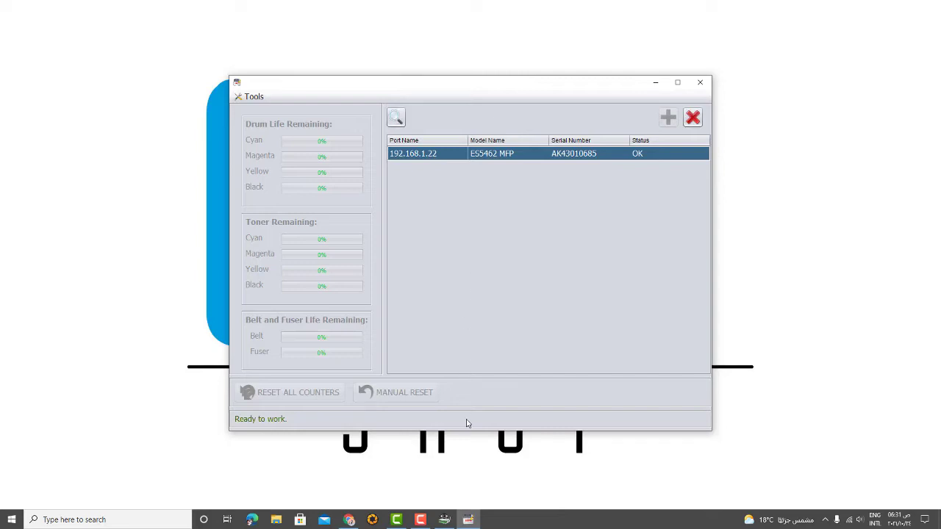
Load the ES5462 MFP at 192.168.1.22 and start its full reset through the Manual Reset wizard.
left_click(453, 154)
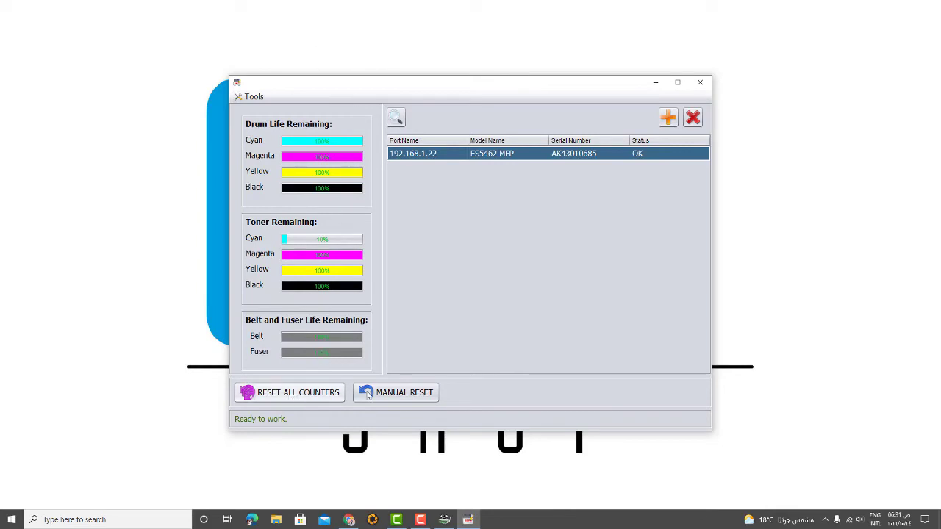
left_click(420, 395)
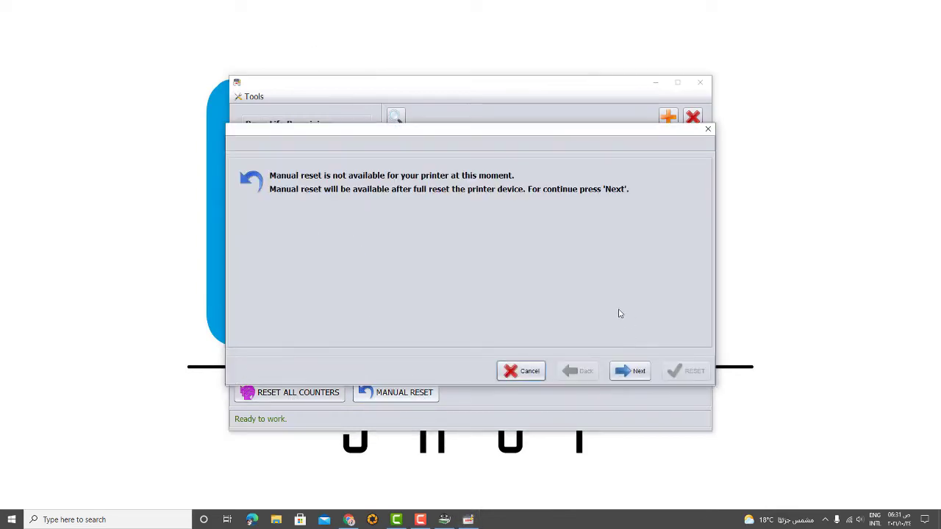
left_click(631, 369)
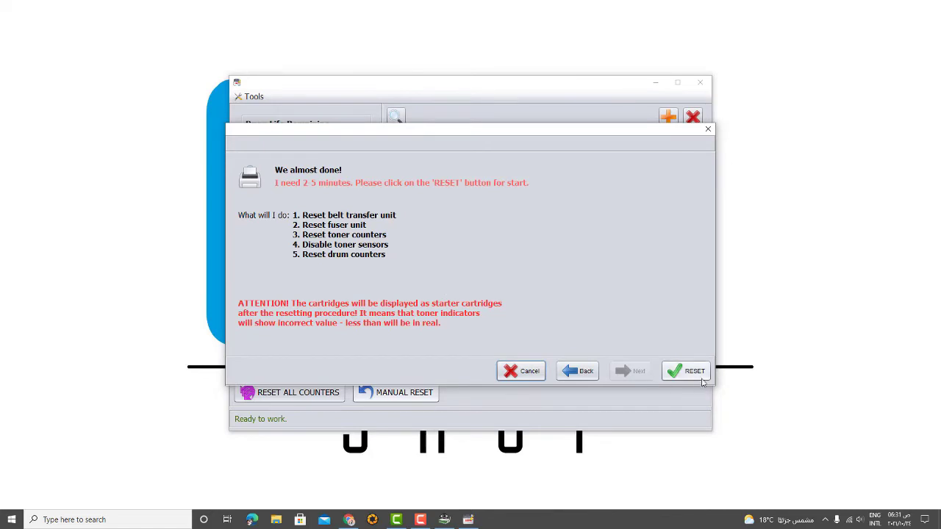
left_click(680, 371)
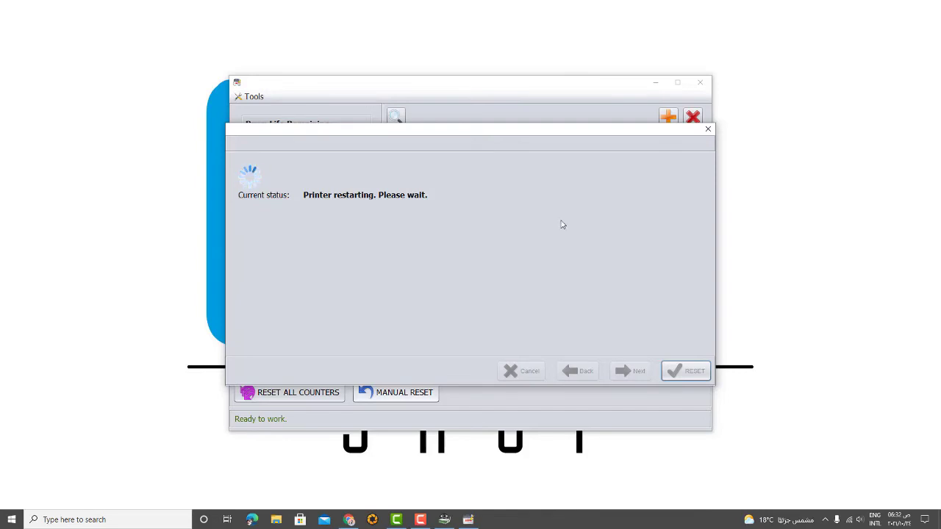
Switch to Chrome and copy the model number ES5462 from the heading of the printer's status page.
left_click(349, 520)
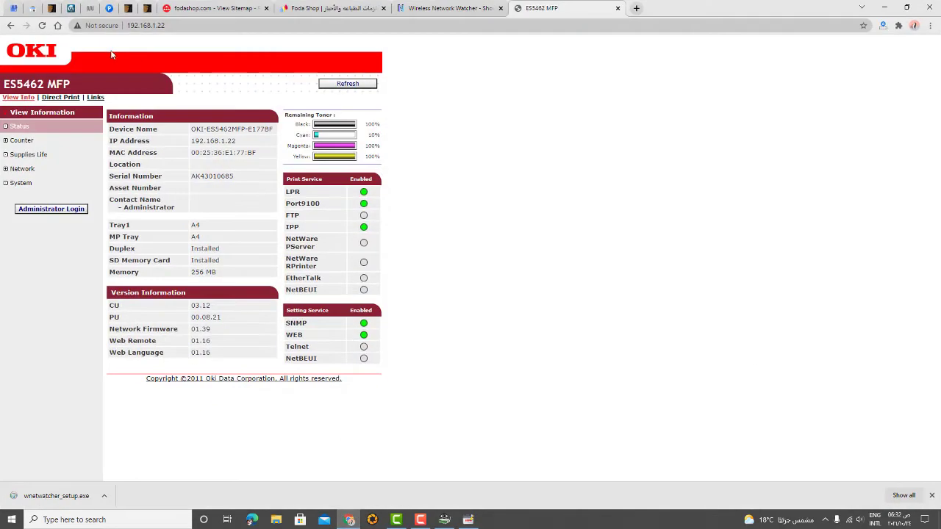
left_click_drag(3, 84, 44, 83)
right_click(44, 84)
left_click(53, 91)
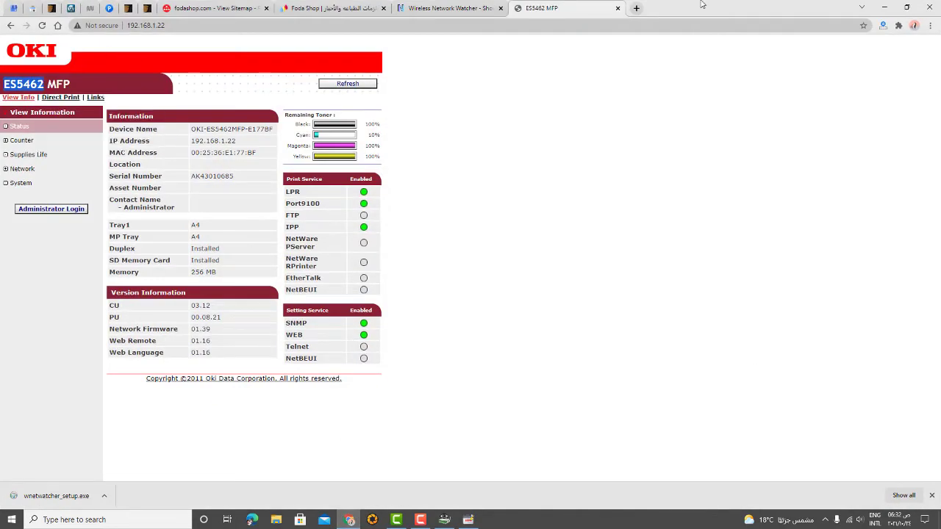
Search the web in a new tab for "oki ES5462", pasting the copied model number.
left_click(637, 8)
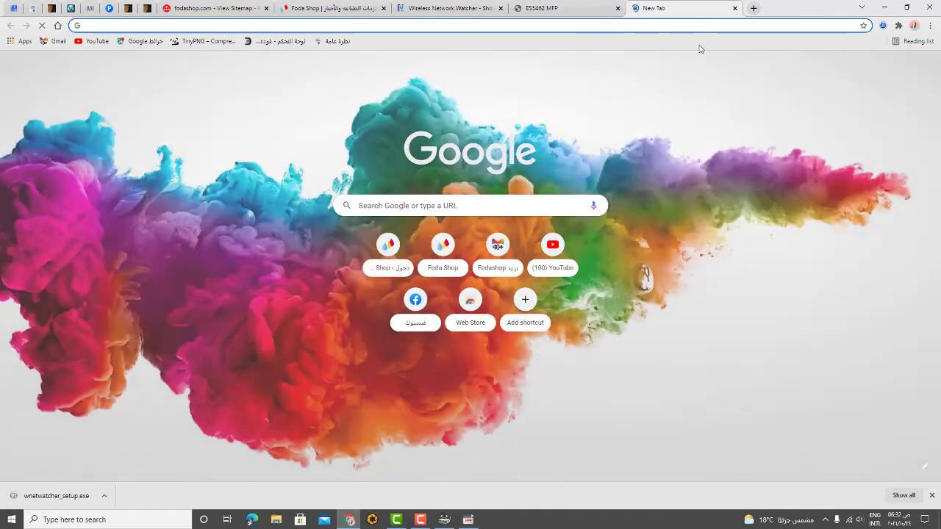
type("oki")
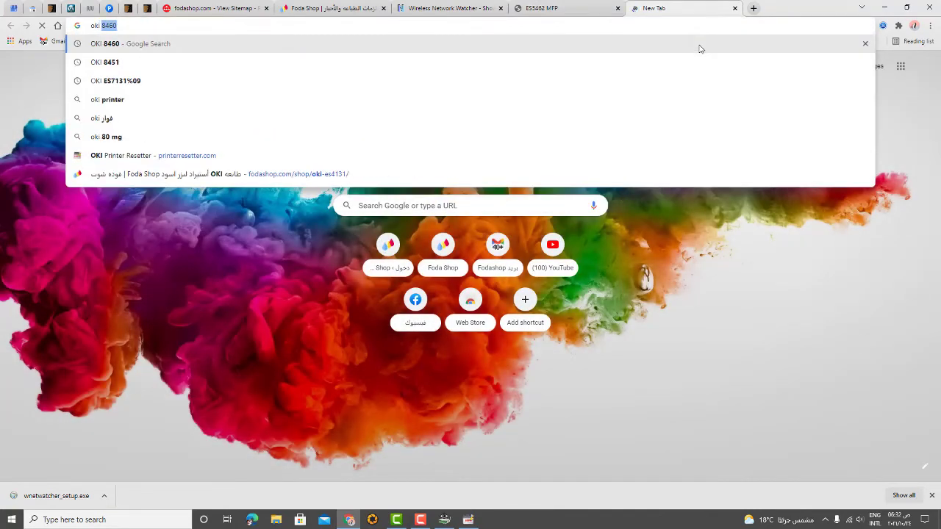
key("ctrl+v")
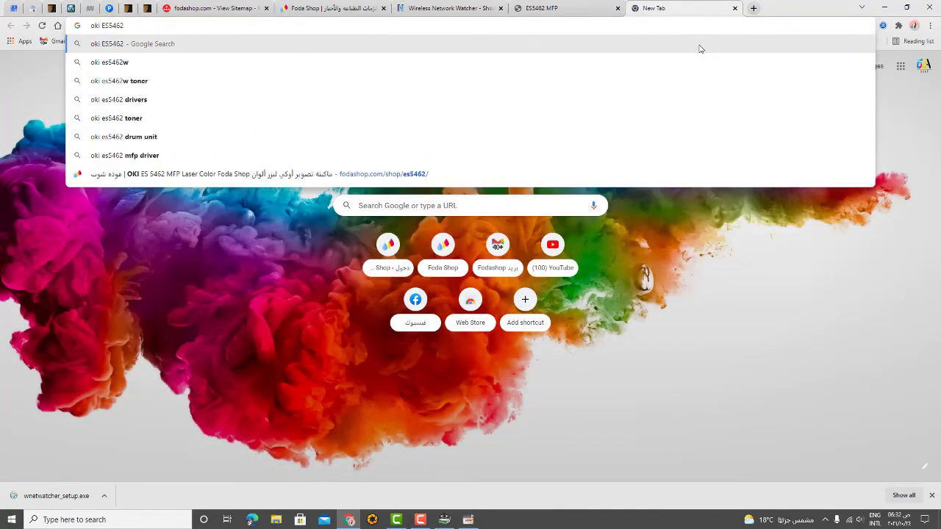
key("Return")
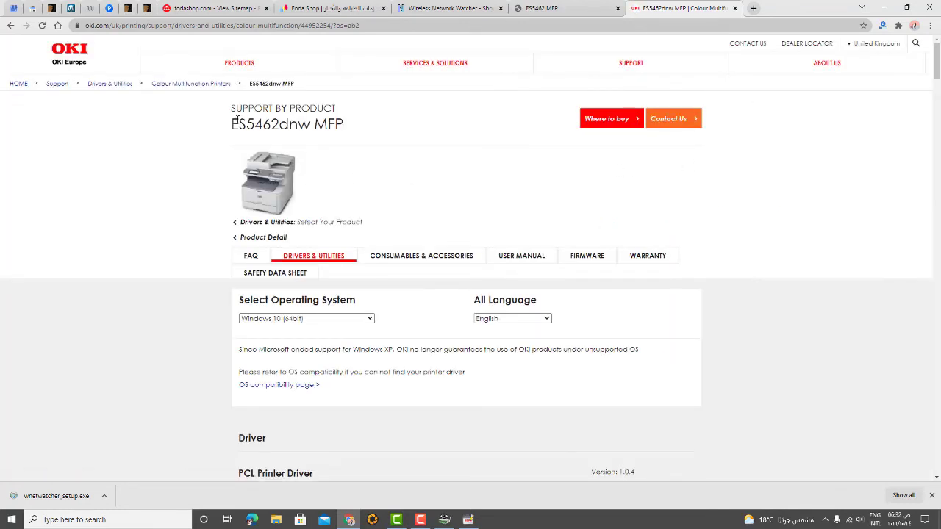
Check the ES5462dnw MFP model and the offered operating systems, and download the PCL Printer Driver for Windows 10 (64bit).
left_click_drag(232, 123, 344, 123)
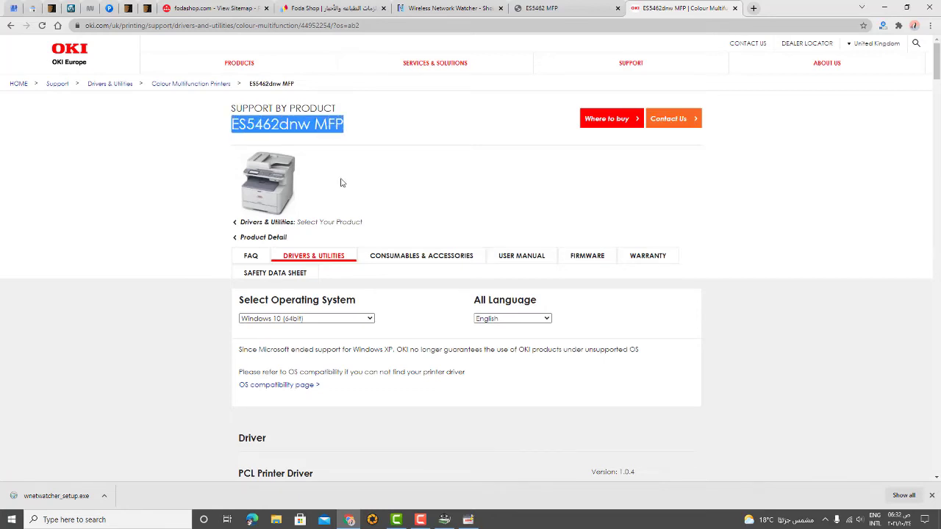
scroll(341, 178, "down", 2)
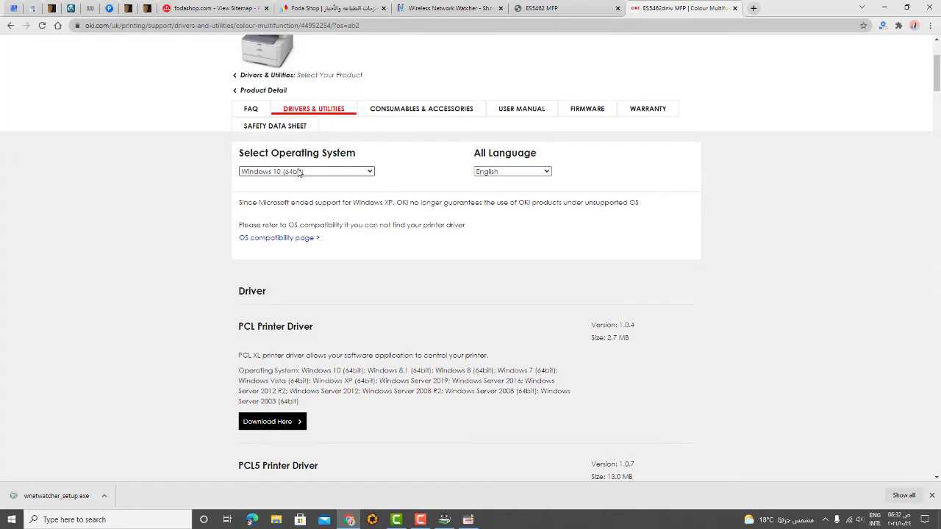
left_click(304, 174)
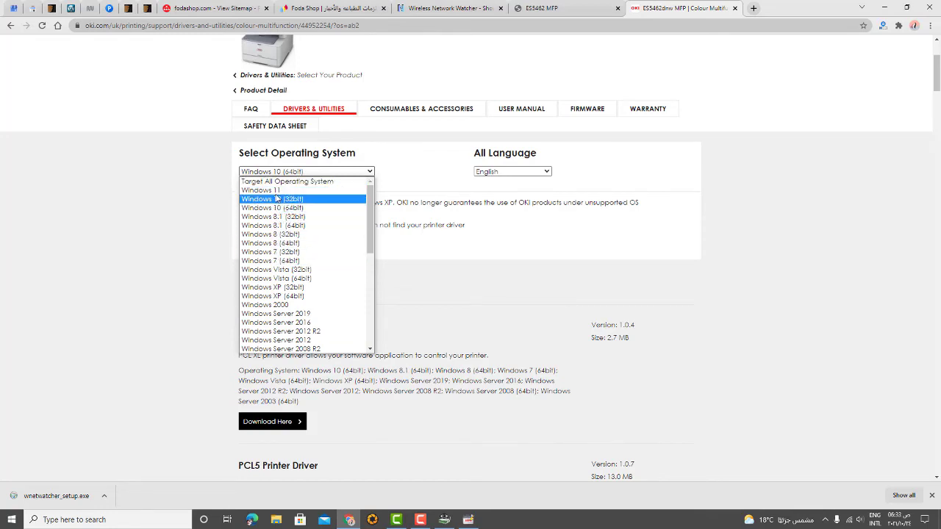
scroll(338, 235, "down", 5)
scroll(338, 235, "up", 5)
left_click(152, 209)
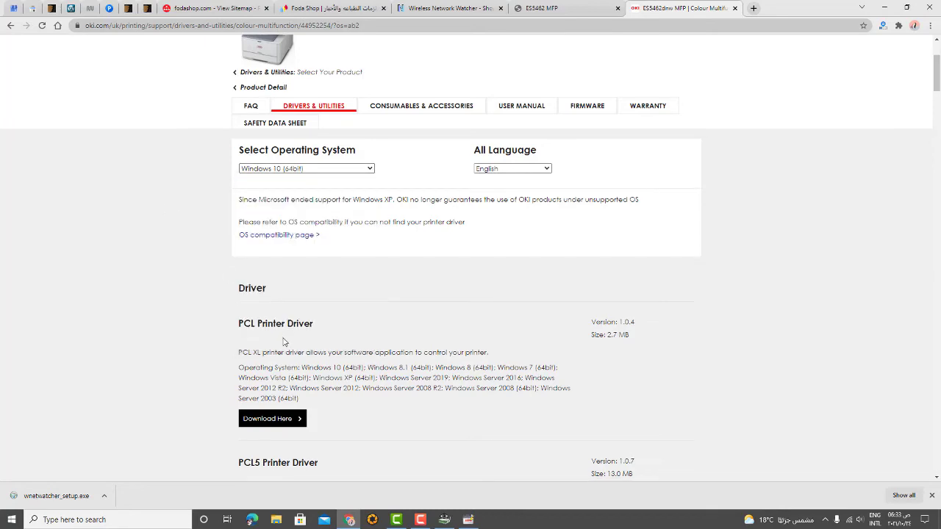
scroll(437, 336, "down", 3)
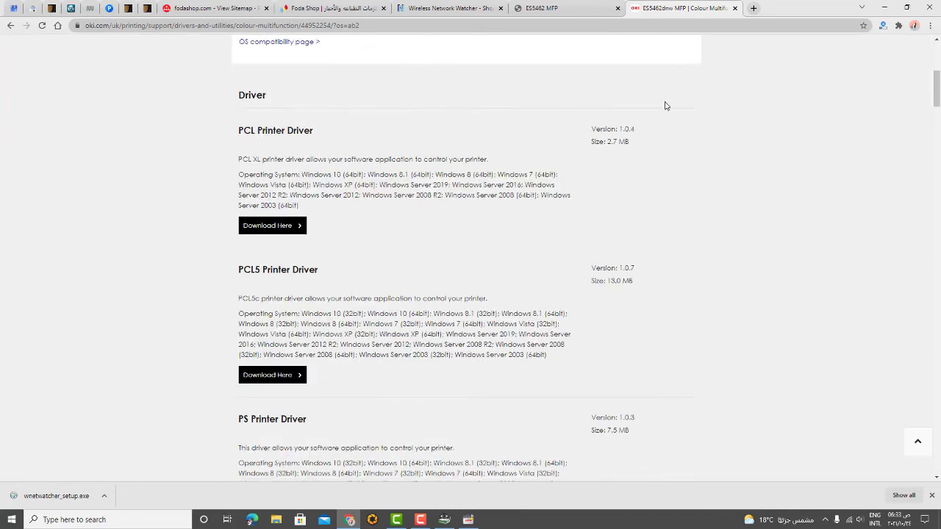
scroll(909, 97, "up", 2)
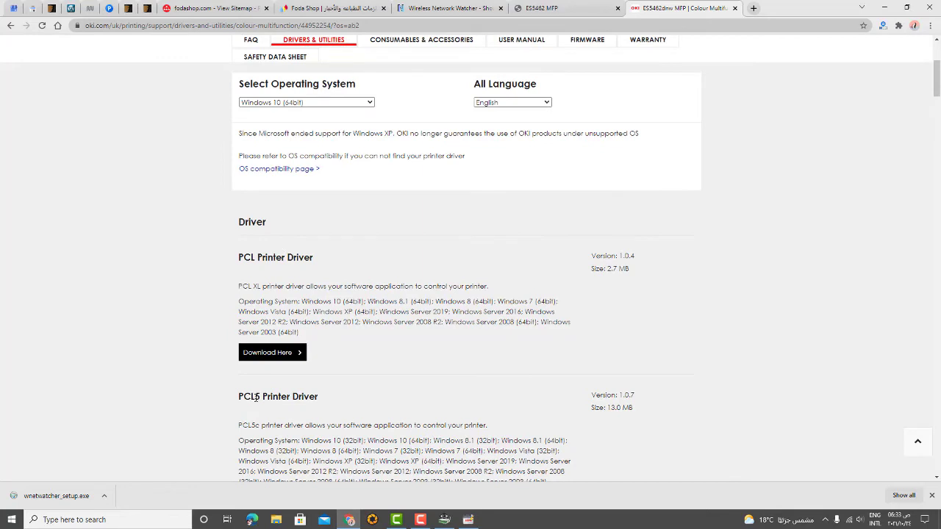
left_click(269, 358)
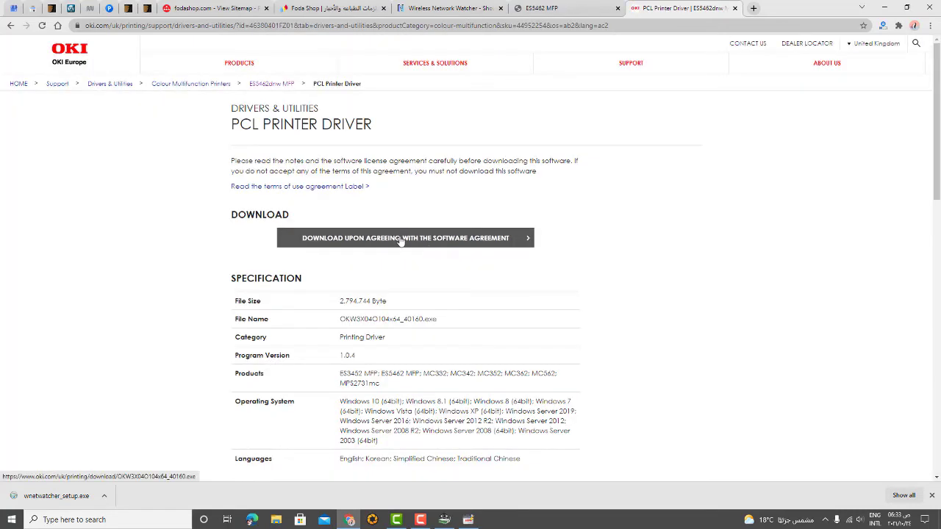
left_click(401, 241)
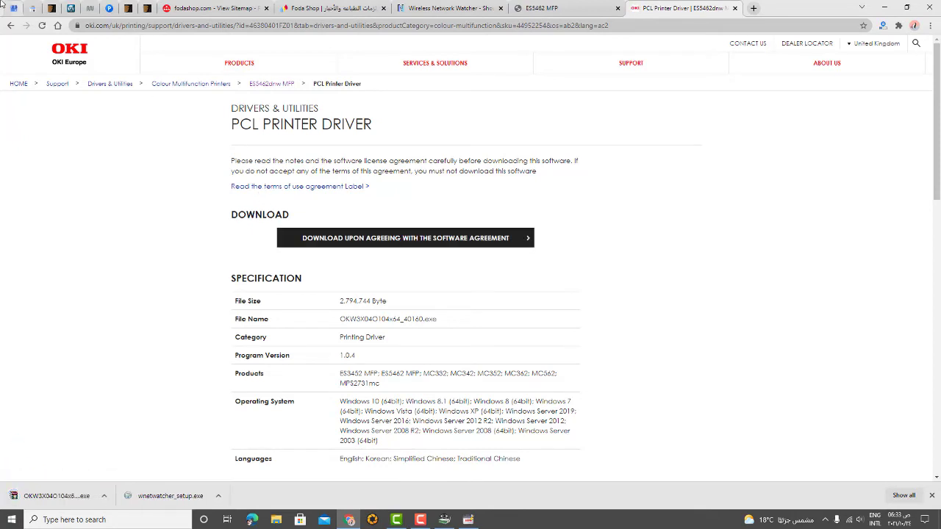
Return to the ES5462dnw MFP driver list and download the Scanner Driver, accepting the software agreement.
left_click(11, 25)
left_click_drag(936, 70, 936, 129)
triple_click(257, 242)
left_click(269, 374)
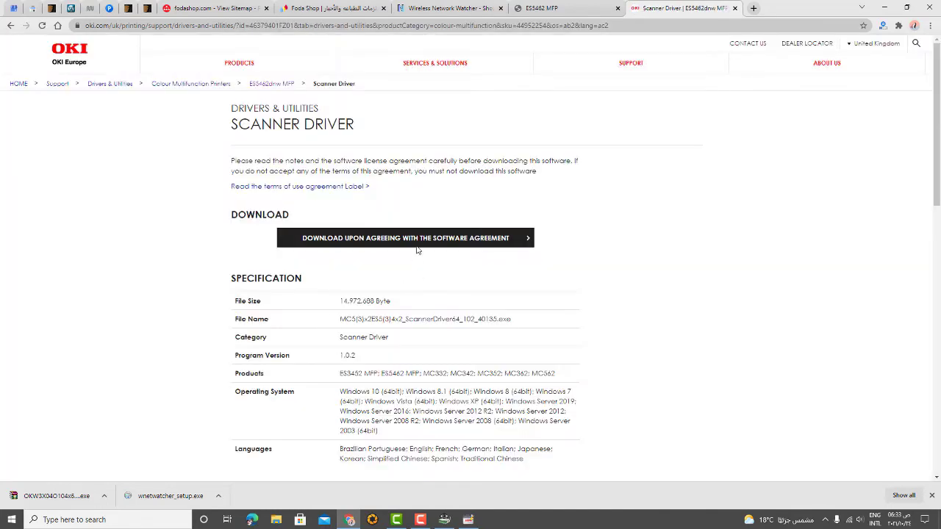
left_click(415, 239)
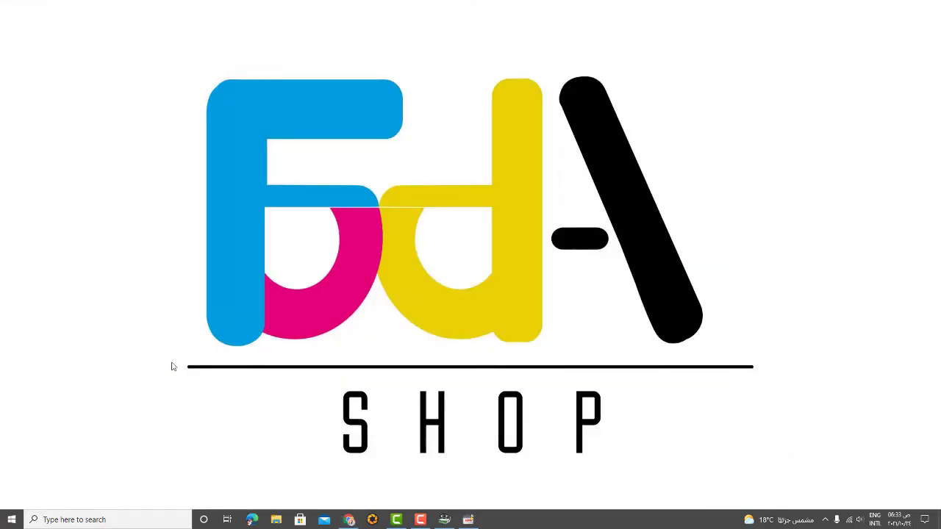
Open Control Panel through the Windows search and close the reset wizard along with OKI Resetter.
left_click(6, 520)
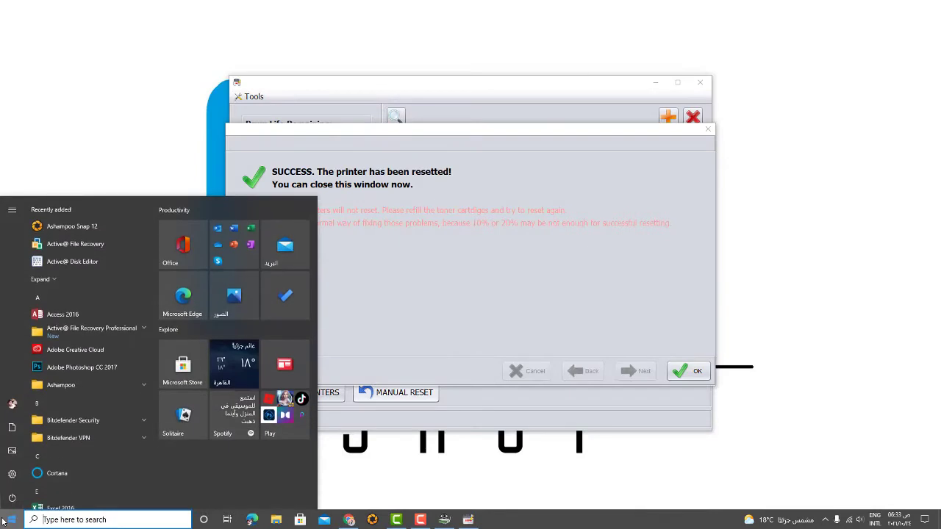
type("cont")
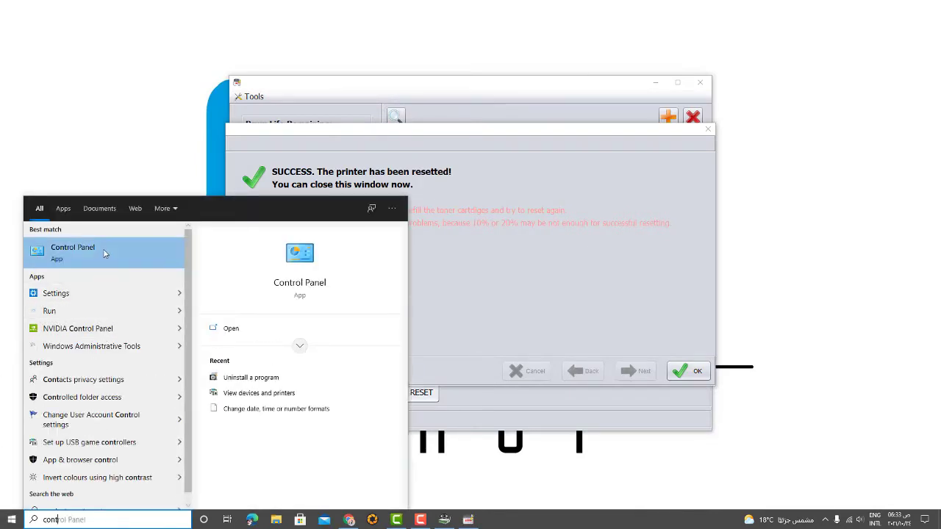
left_click(104, 254)
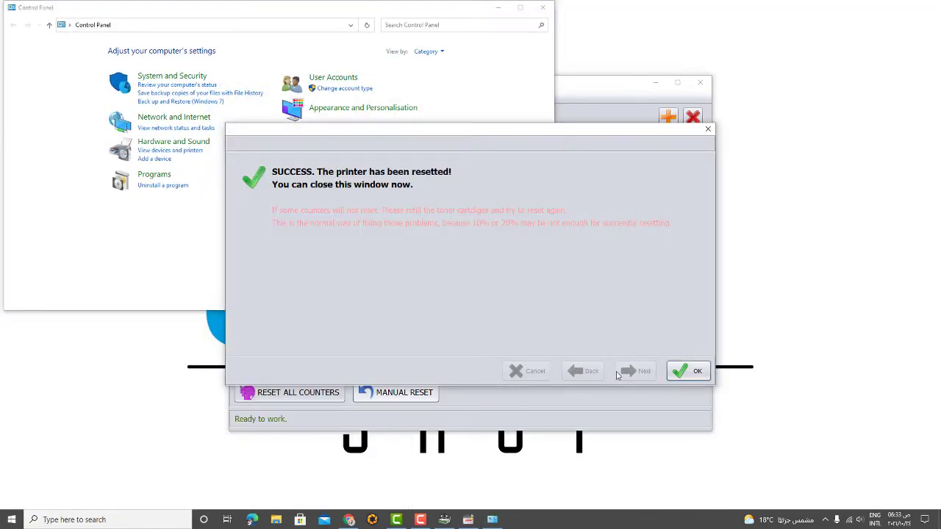
left_click(682, 371)
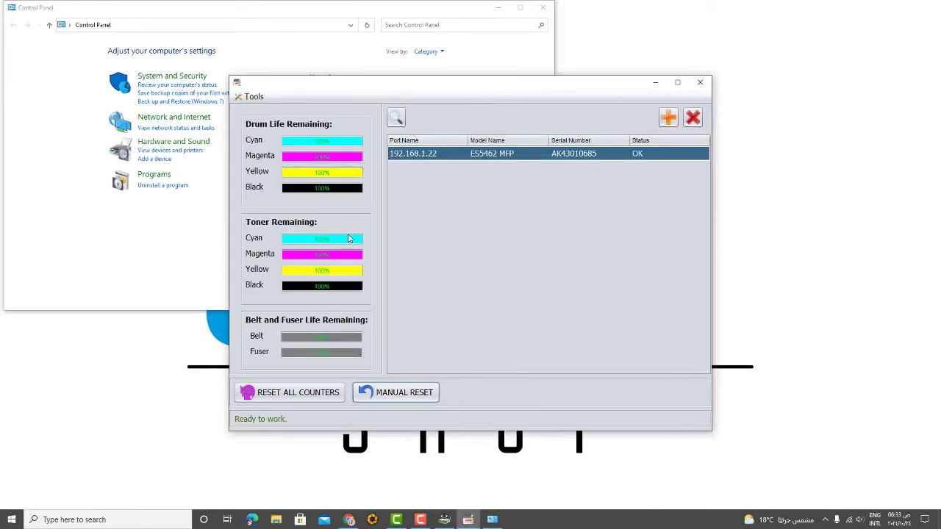
left_click(699, 81)
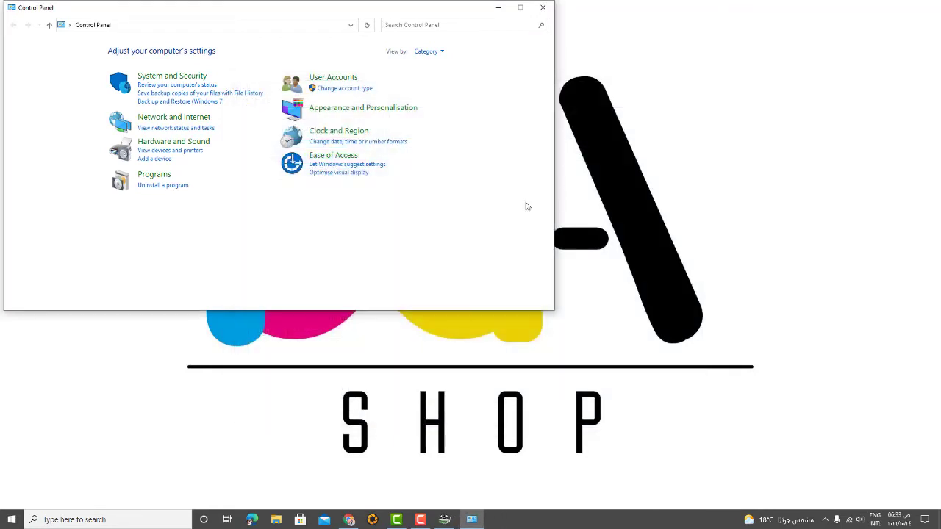
Open Devices and Printers and start adding the first OKI-ES5462MFP-E177BF printer found on the network.
left_click(164, 152)
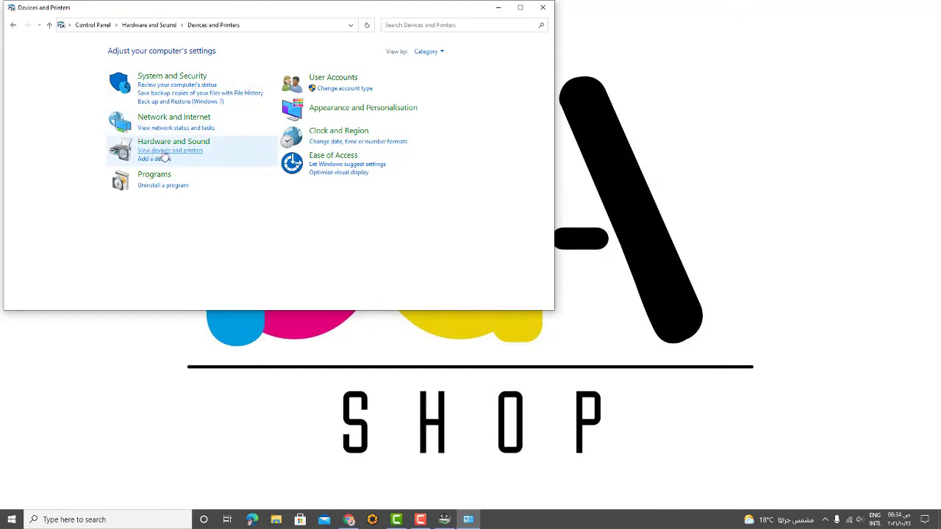
left_click_drag(235, 6, 700, 51)
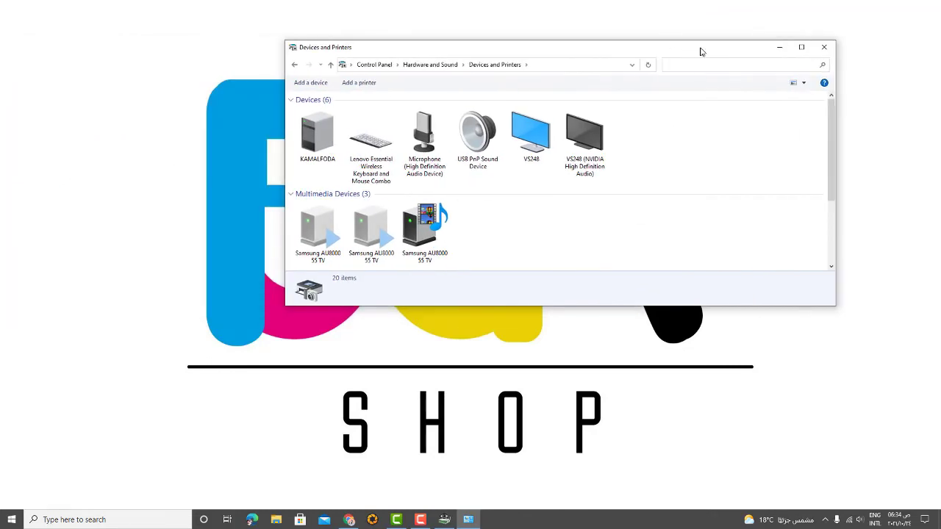
left_click(360, 83)
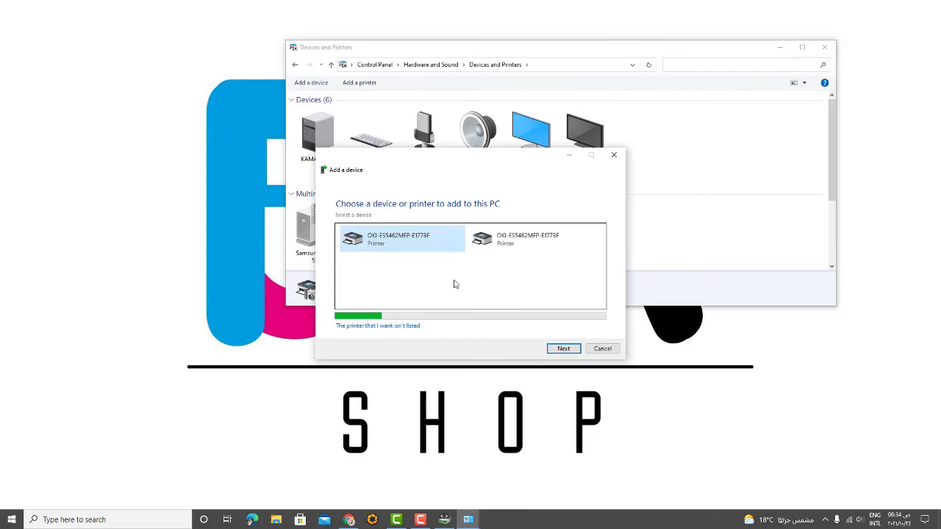
left_click(566, 244)
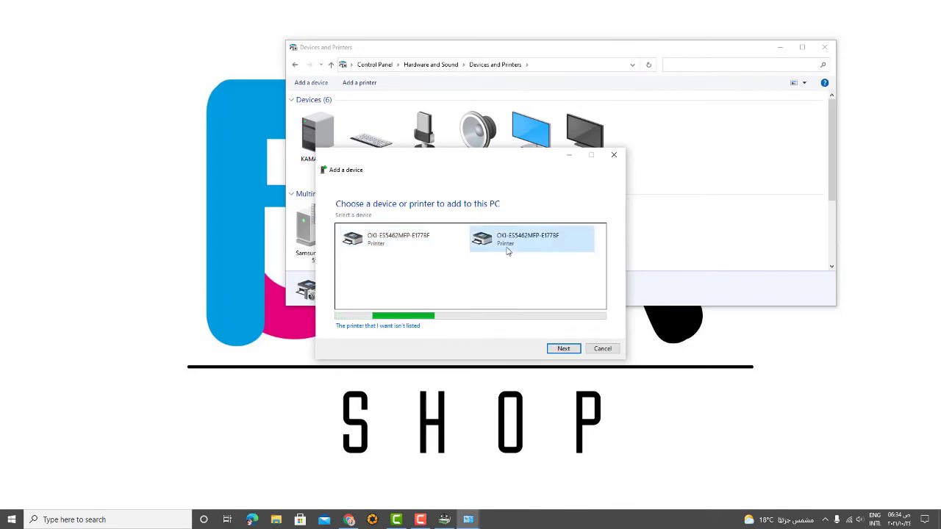
left_click(391, 250)
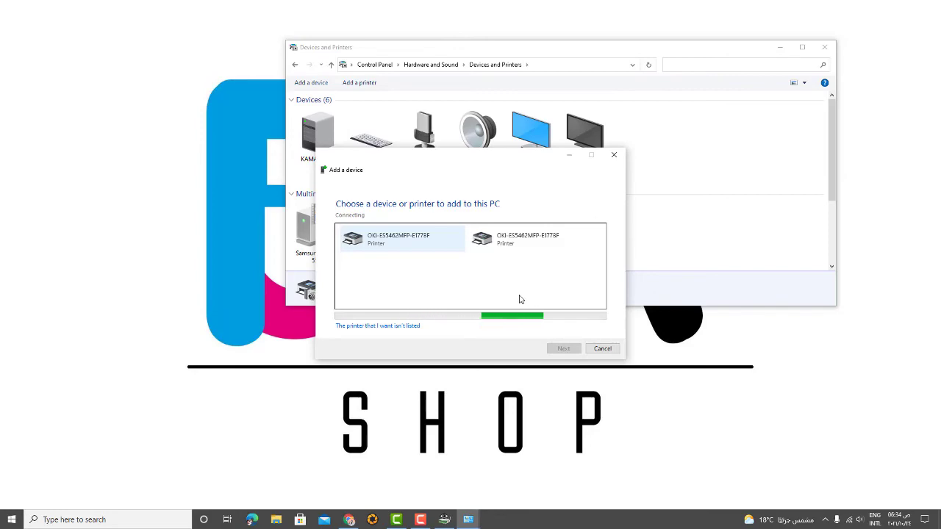
Switch to Chrome and show the downloaded OKW3X04O104x64_40160.exe driver in its folder from the downloads list.
left_click(349, 520)
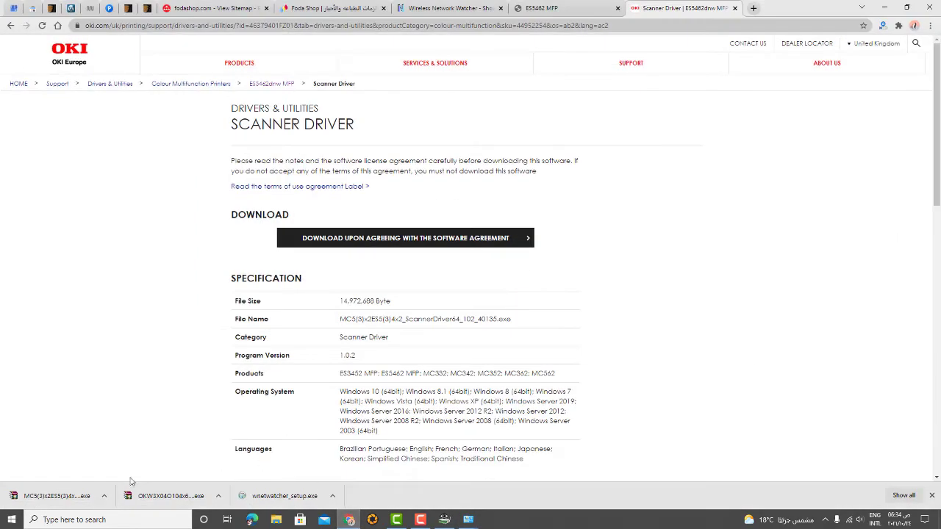
left_click(903, 496)
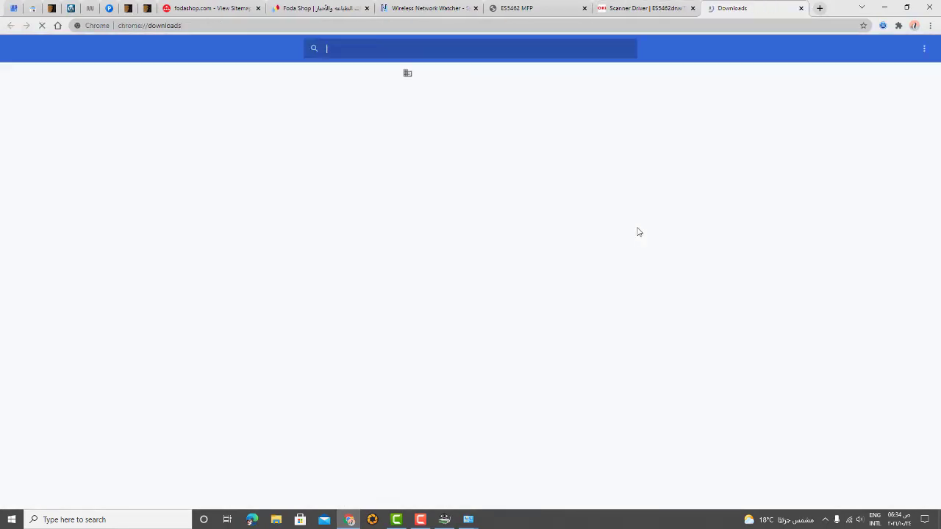
left_click(379, 218)
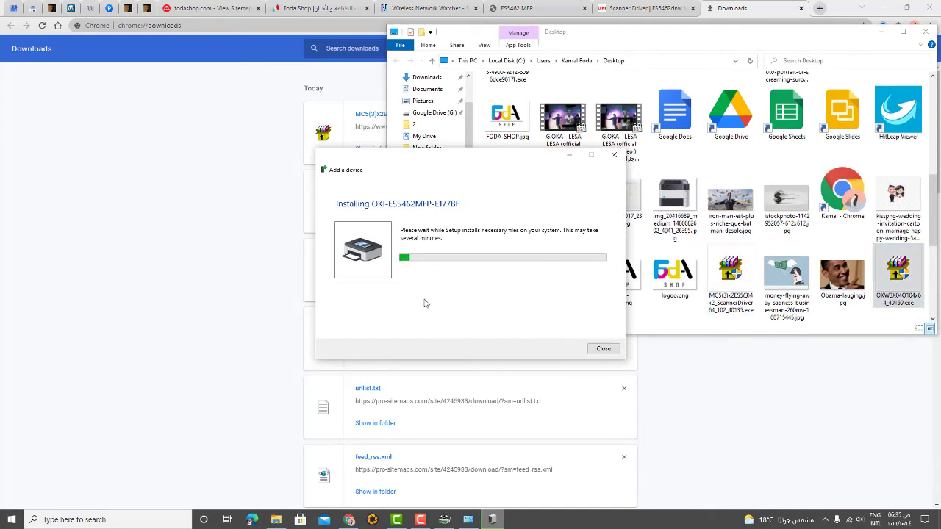
Print a test page on the newly added OKI-ES5462MFP-E177BF printer and dismiss the notice.
left_click_drag(443, 165, 491, 164)
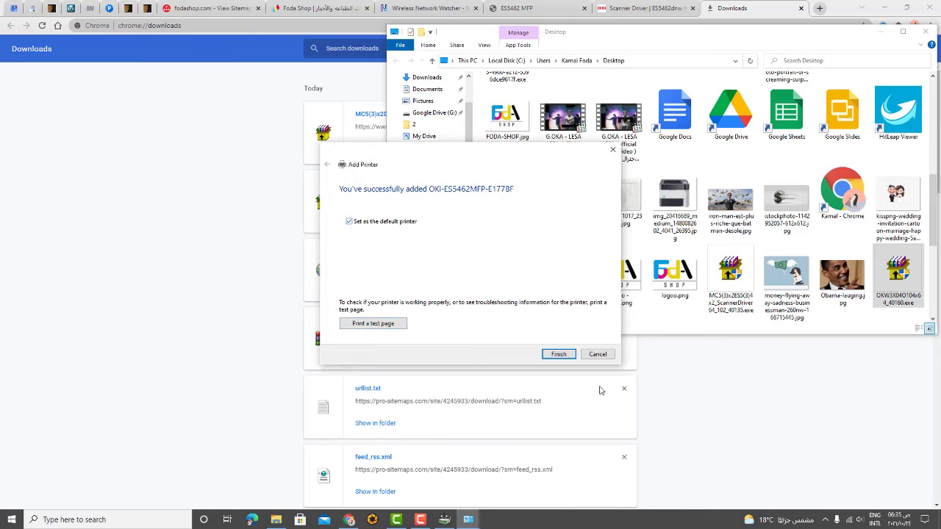
left_click(358, 326)
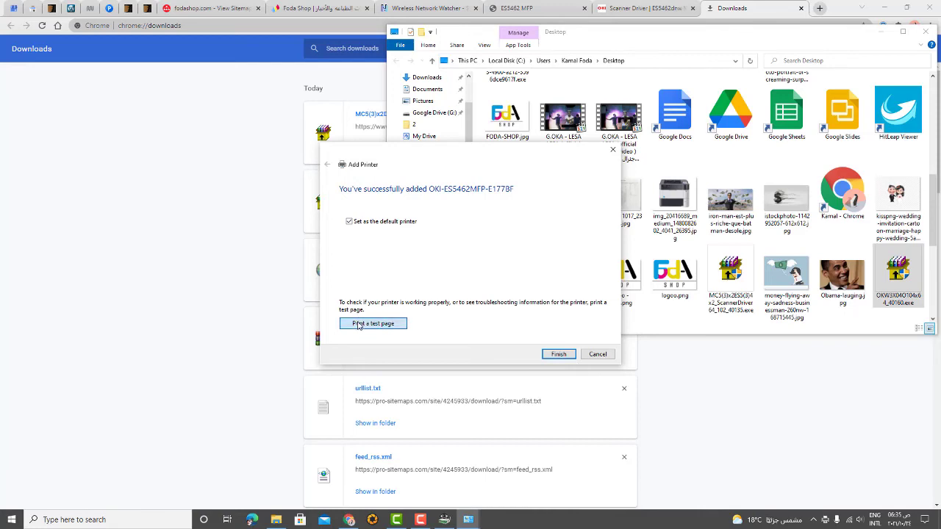
left_click(530, 282)
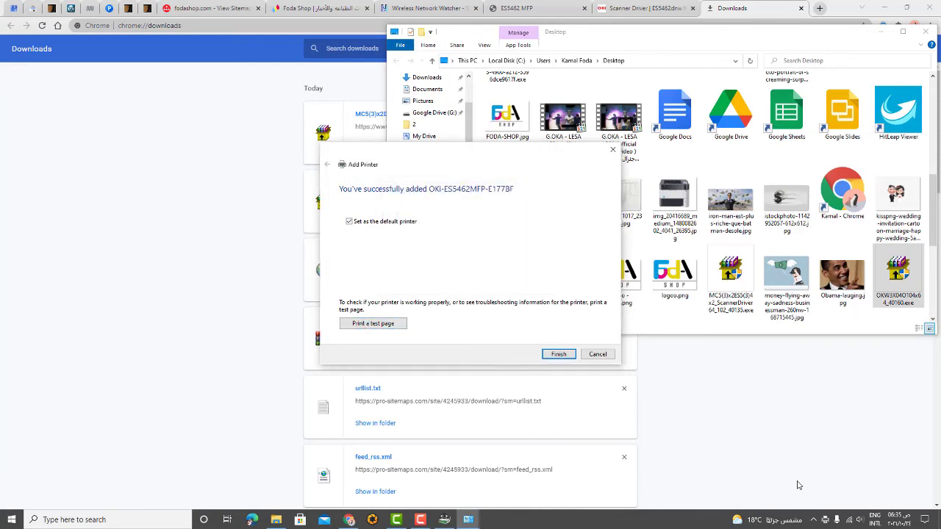
Check the test page's status in the printer's queue, close the queue, and finish the Add Printer wizard.
double_click(825, 518)
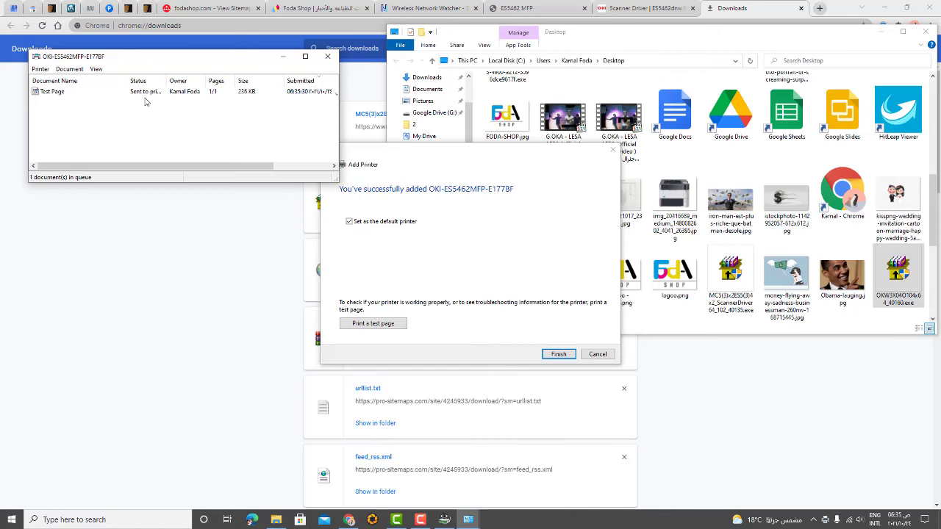
left_click_drag(167, 80, 206, 81)
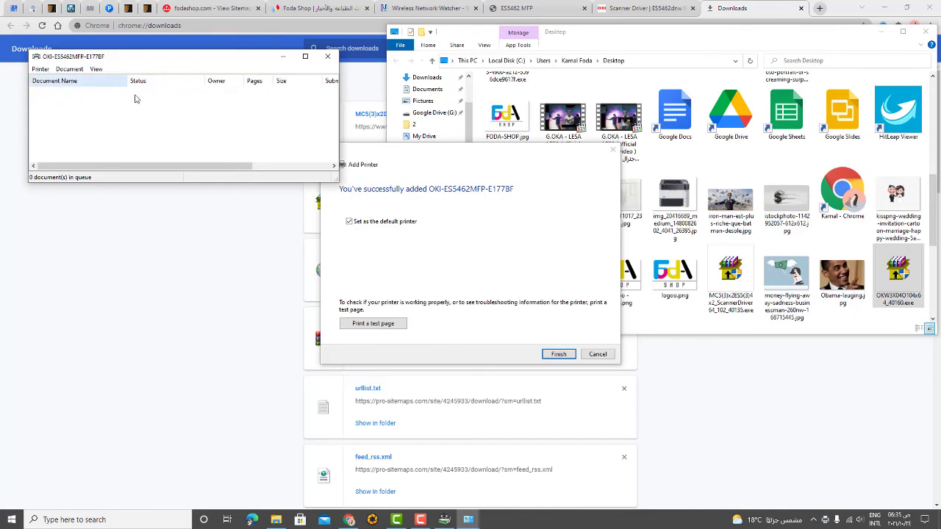
left_click(328, 56)
left_click(558, 355)
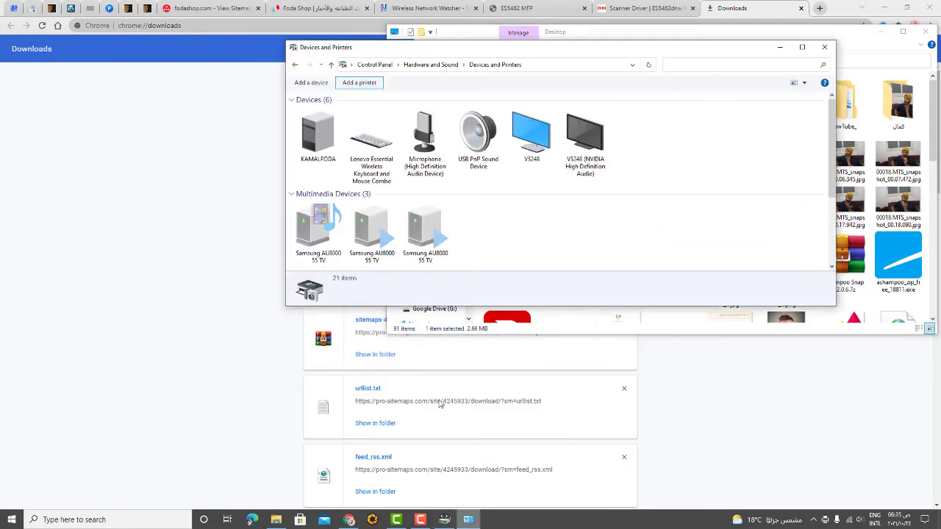
Find the two OKI-ES5462MFP-E177BF entries under Printers and compare their device details.
left_click_drag(831, 133, 834, 212)
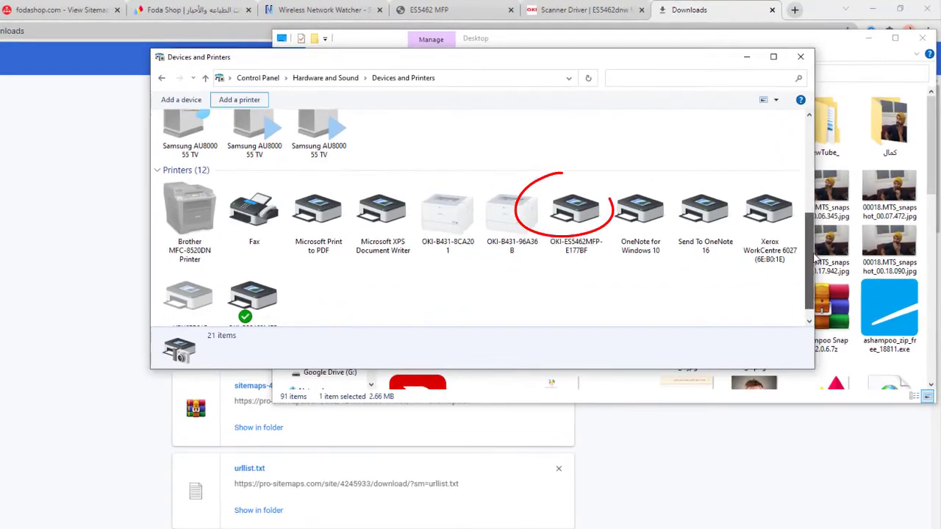
right_click(265, 298)
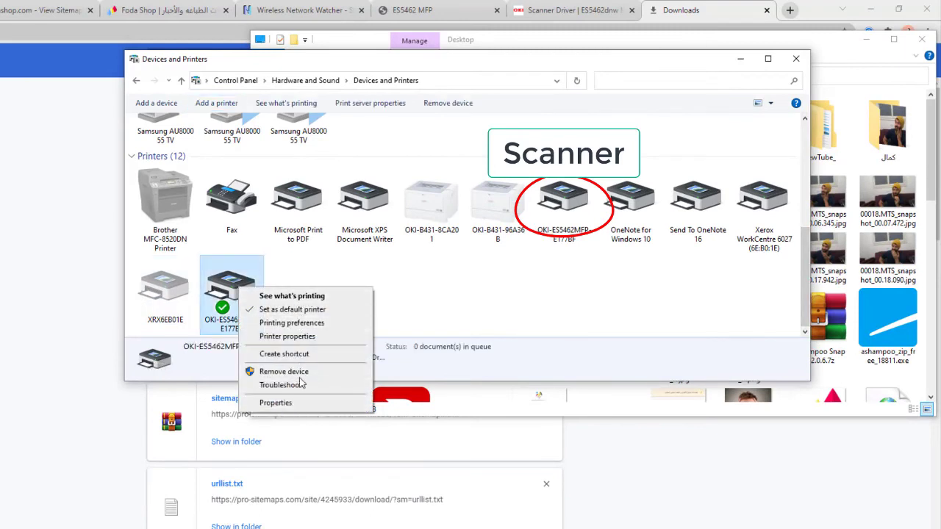
left_click(427, 285)
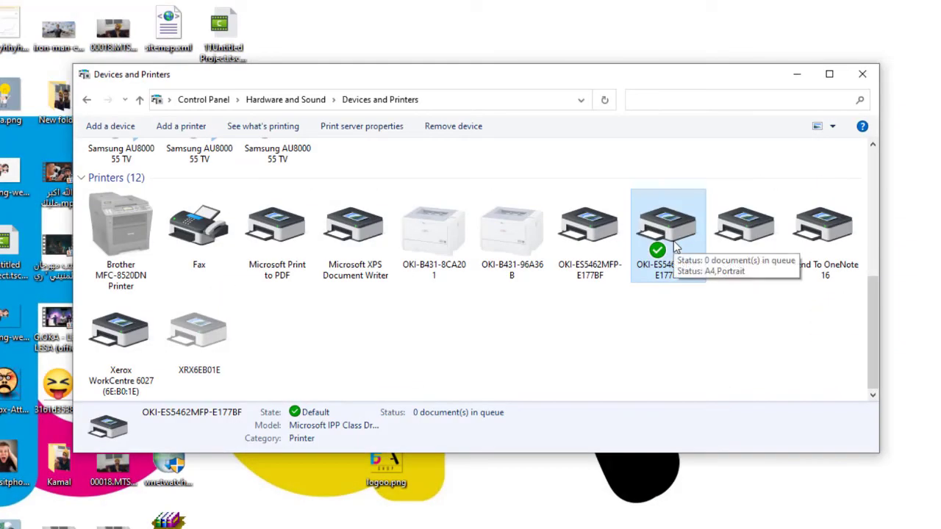
key("Left")
key("Right")
key("Left")
key("Right")
key("Left")
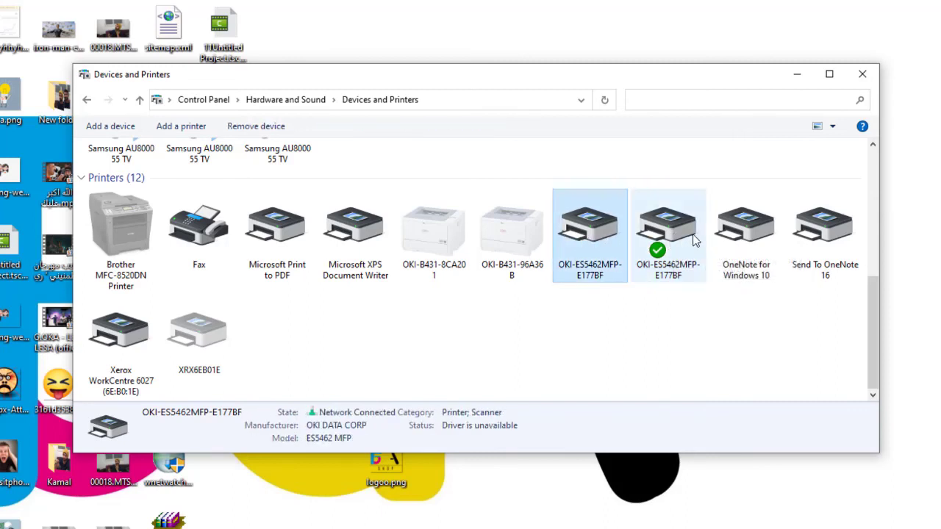
Compare the commands available for the default OKI-ES5462MFP-E177BF printer with those of its scanner entry.
left_click(670, 245)
right_click(667, 242)
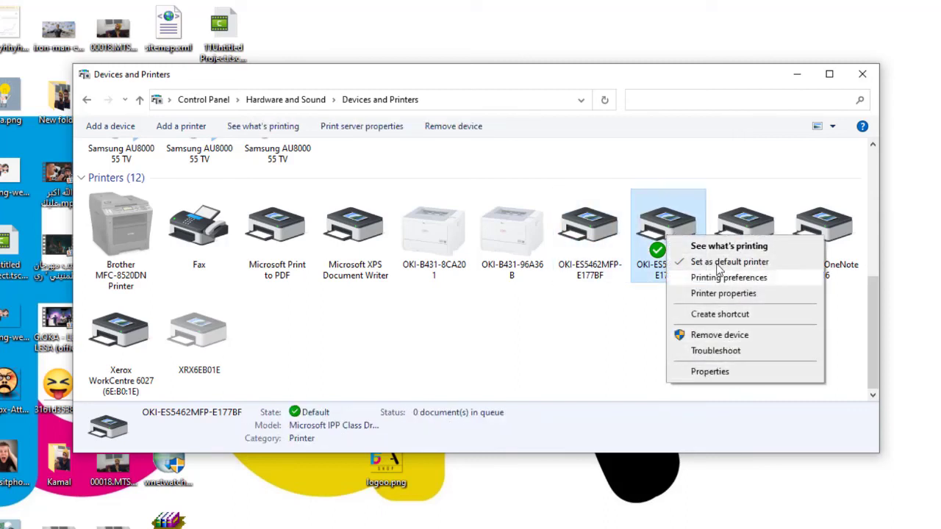
left_click(597, 250)
right_click(597, 250)
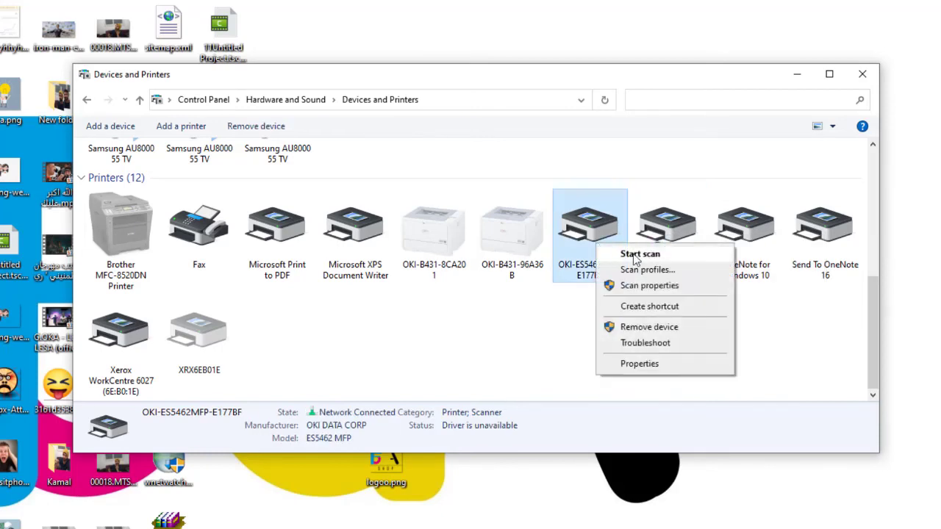
Review the commands offered for the default OKI-ES5462MFP-E177BF printer once more and dismiss them.
left_click(669, 243)
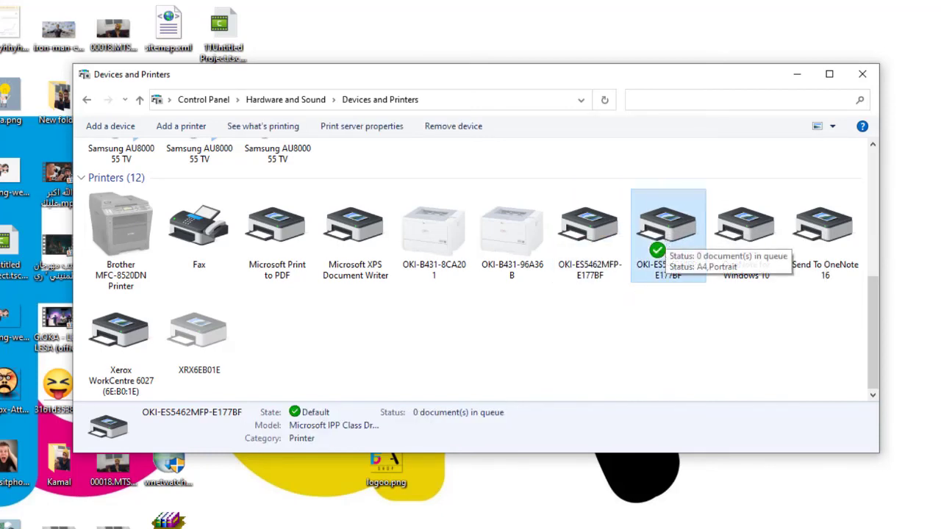
right_click(684, 250)
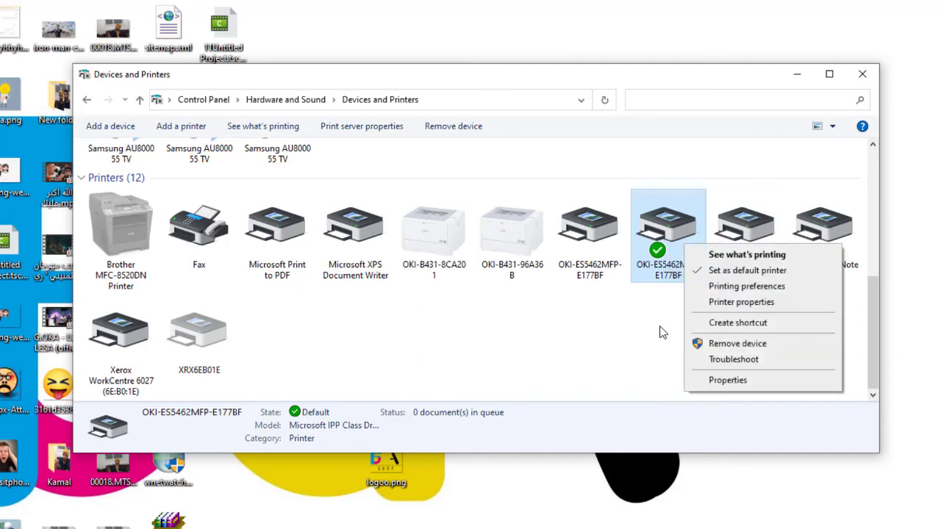
left_click(636, 296)
Start a new scan from the non-default OKI-ES5462MFP-E177BF entry, choosing Colour as colour format and JPG as file type.
left_click(584, 235)
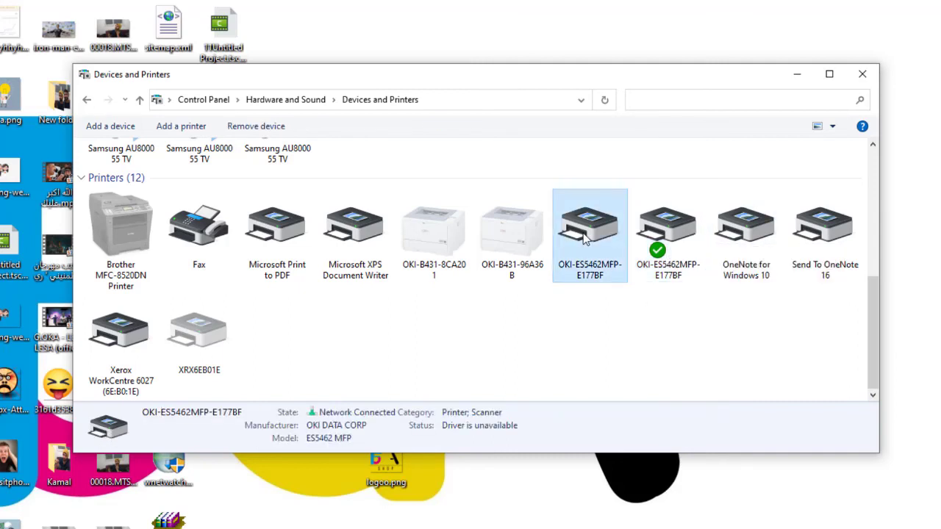
right_click(585, 237)
left_click(624, 244)
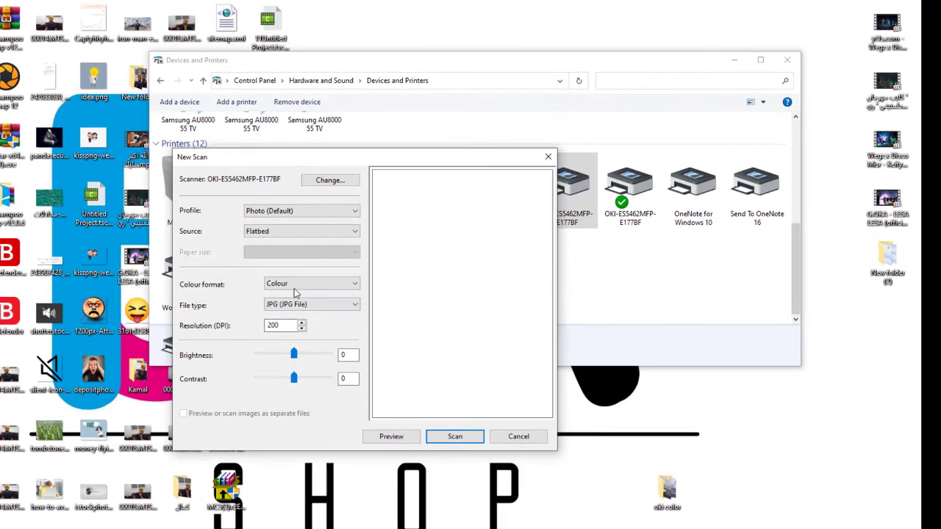
left_click(278, 311)
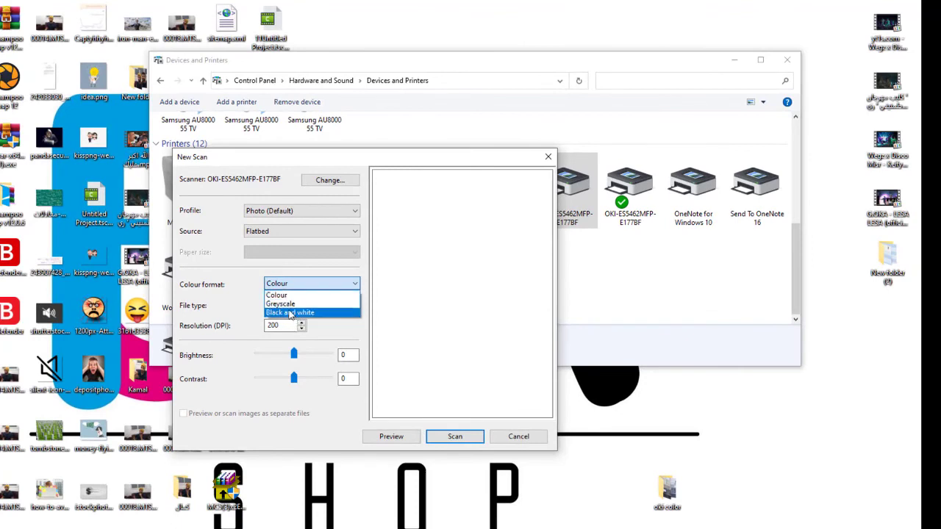
left_click(283, 296)
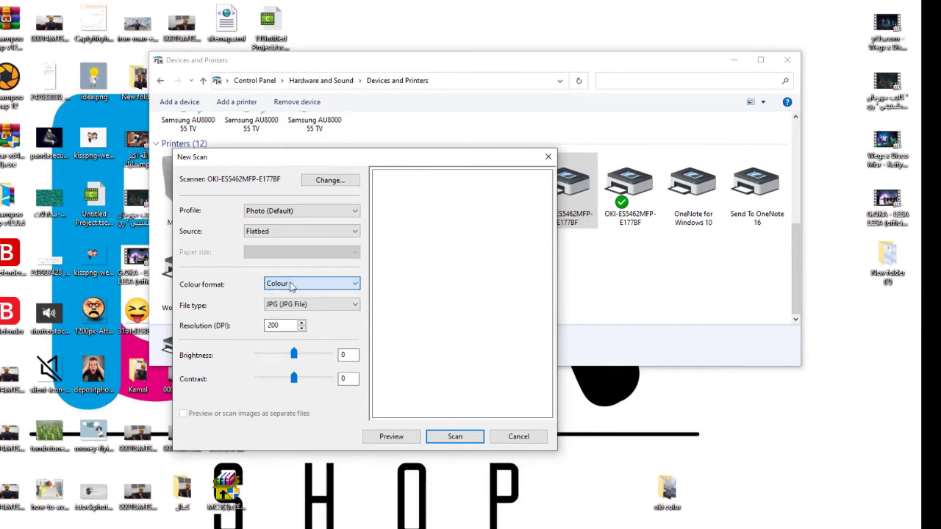
left_click(300, 306)
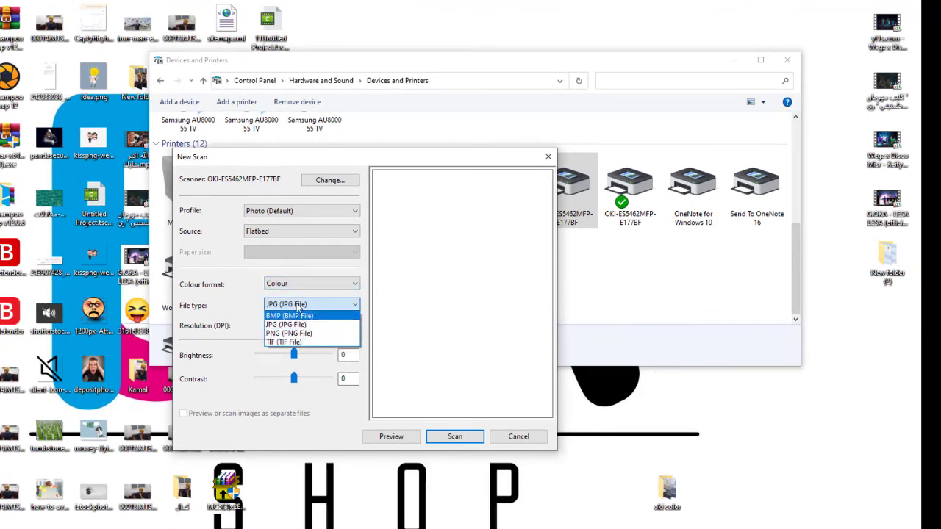
left_click(298, 324)
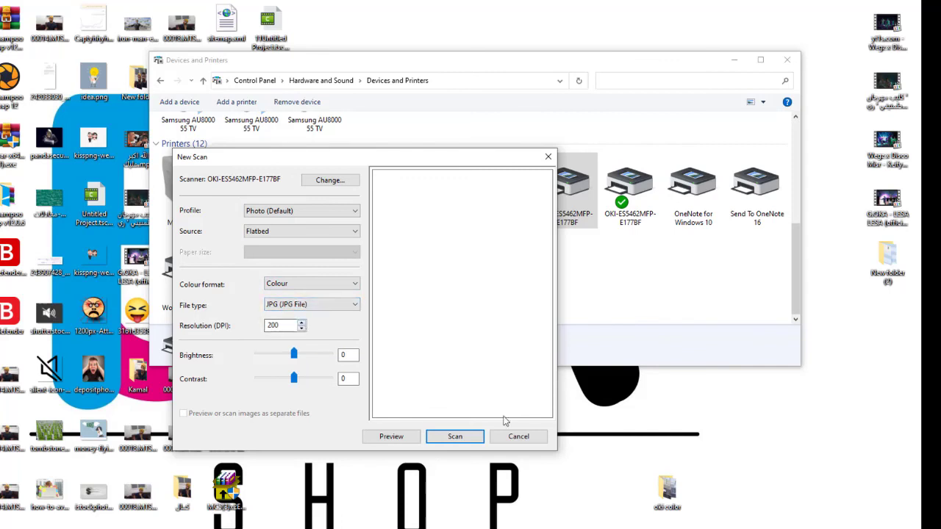
Scan the page and import the scanned picture with its group selected for review.
left_click(461, 440)
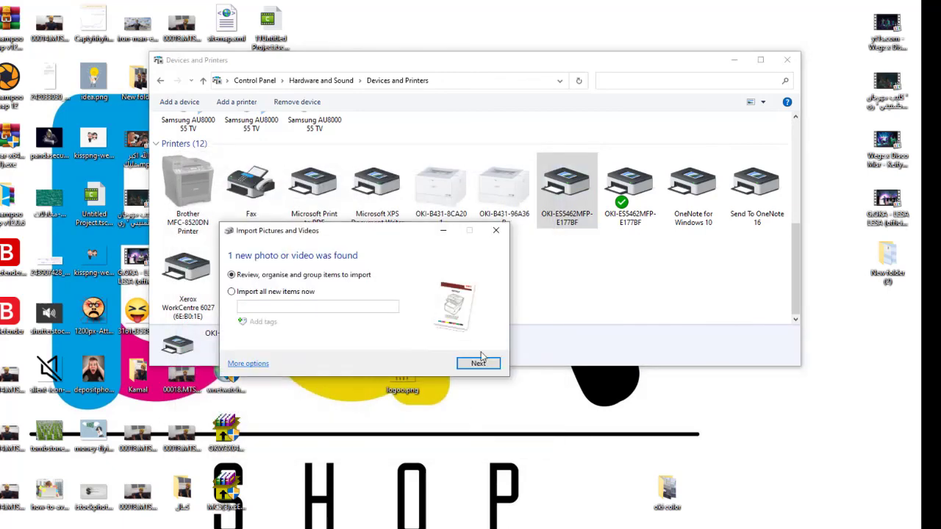
left_click(482, 363)
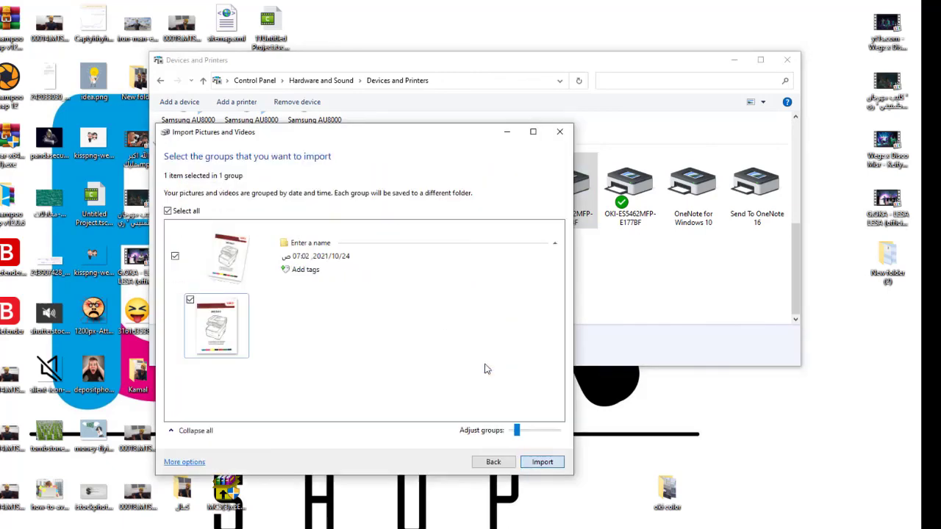
left_click(542, 461)
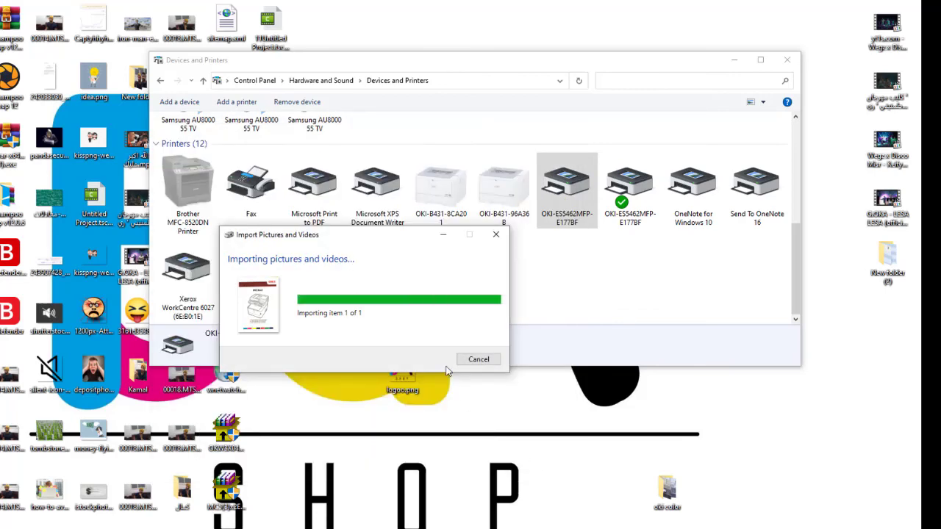
View the imported scan 002.jpg, close the picture and its folder, and deselect the scanner entry.
left_click(480, 155)
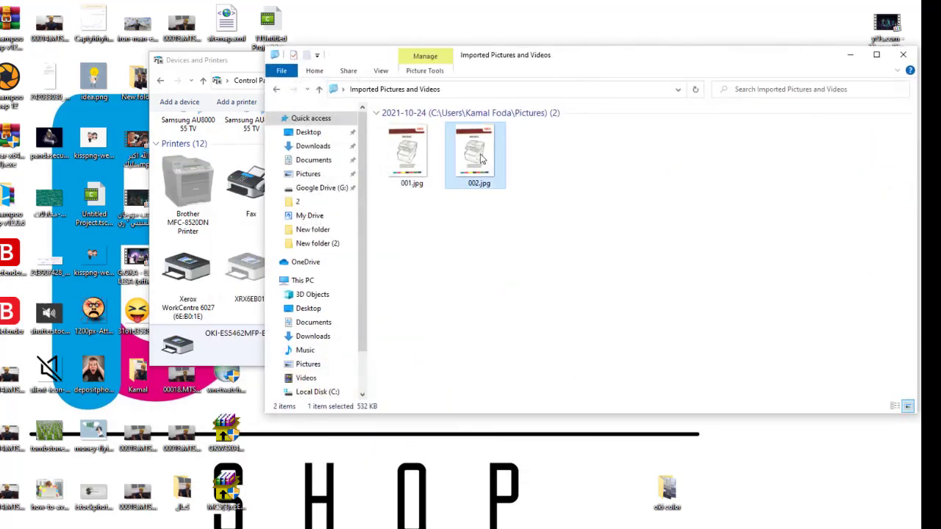
double_click(480, 156)
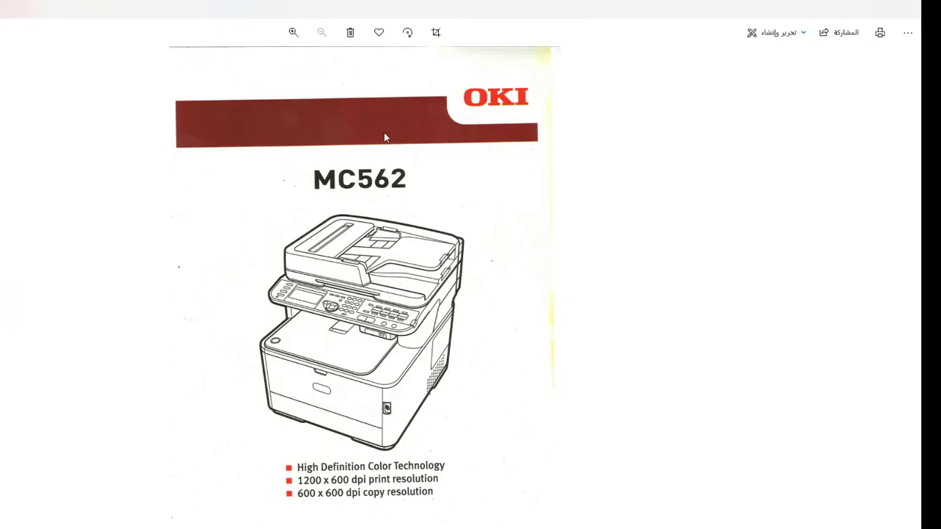
key("alt+F4")
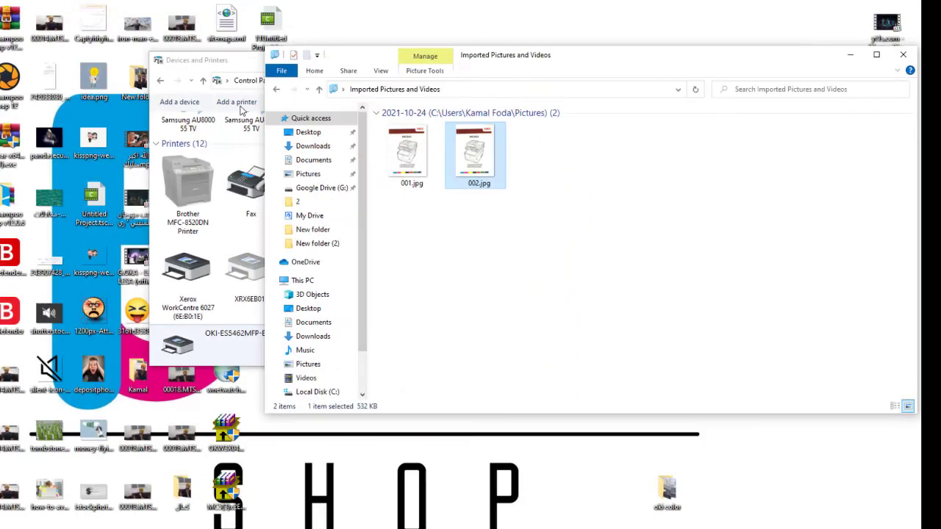
left_click(903, 55)
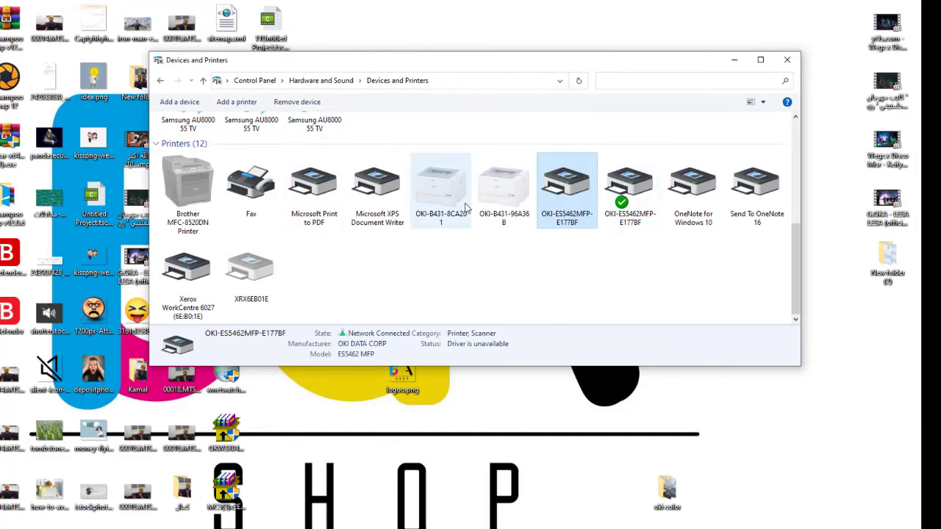
left_click(589, 263)
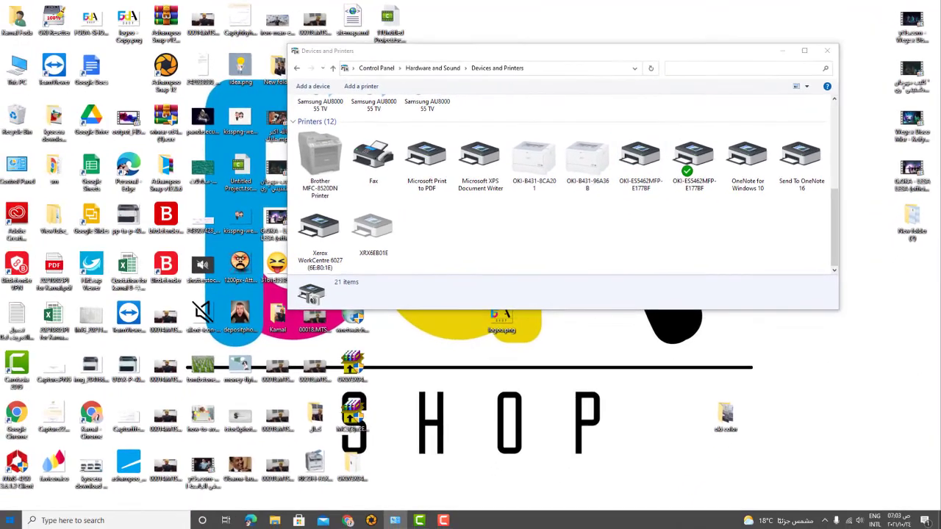
Open Microsoft Store, search for "sc", and open the Windows Scan app's product page.
key("super")
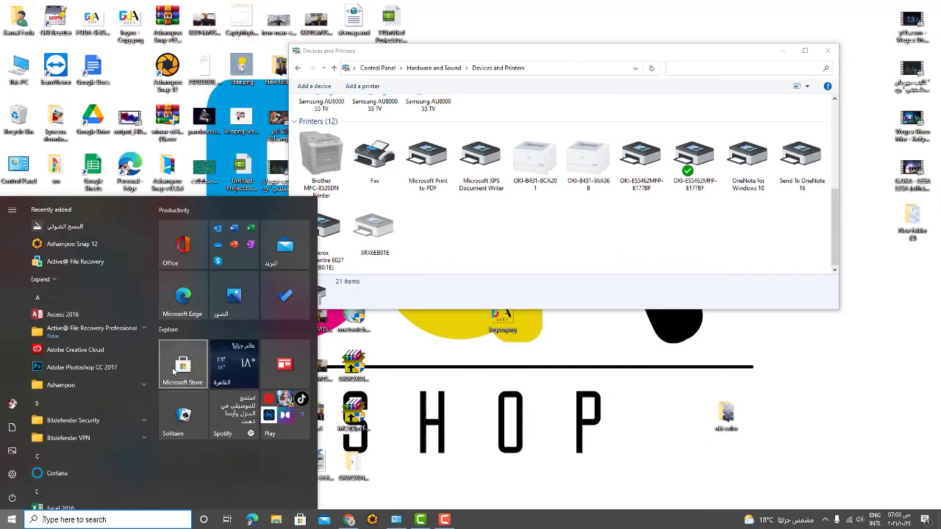
left_click(184, 368)
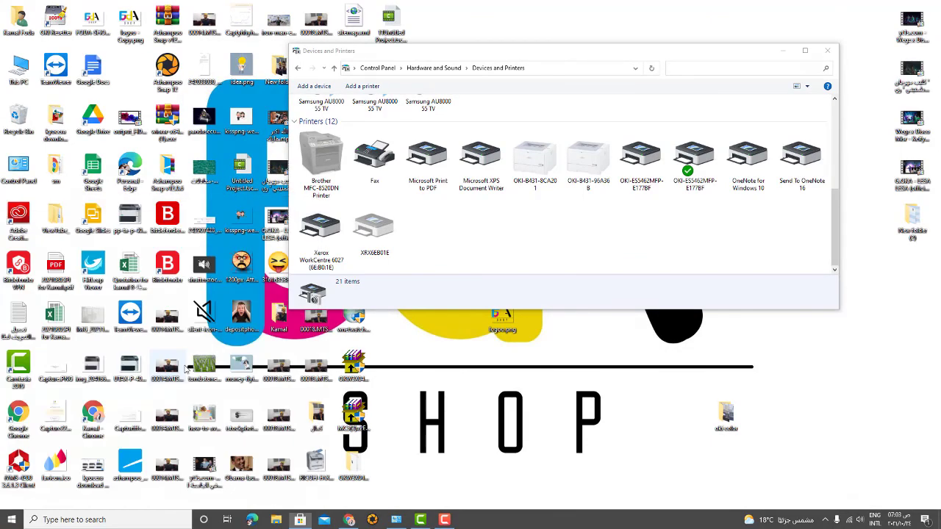
left_click(68, 29)
type("sc")
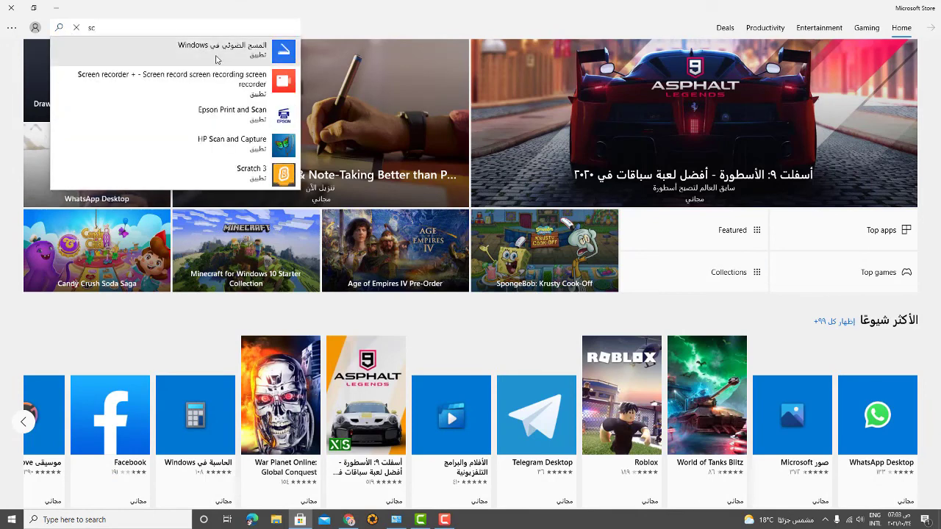
left_click(215, 59)
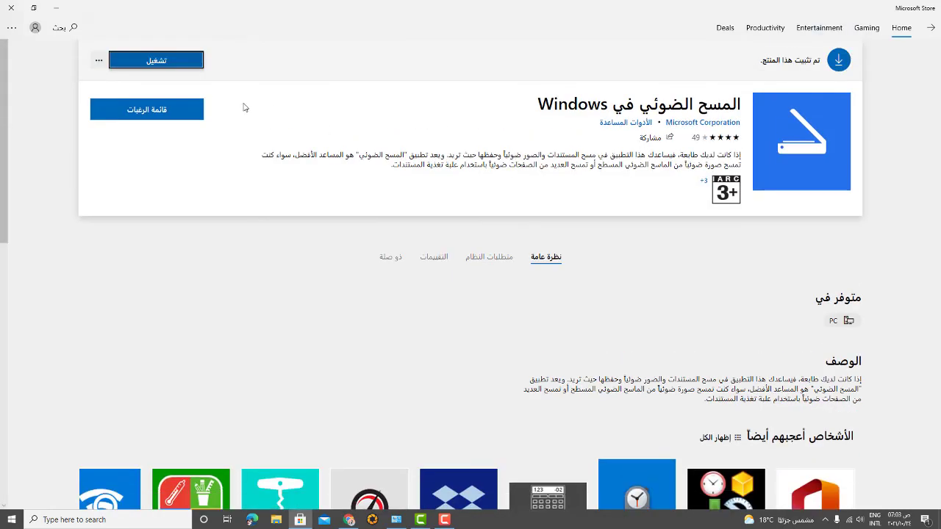
Pin the Windows Scan app to the taskbar from its Microsoft Store page.
left_click(98, 61)
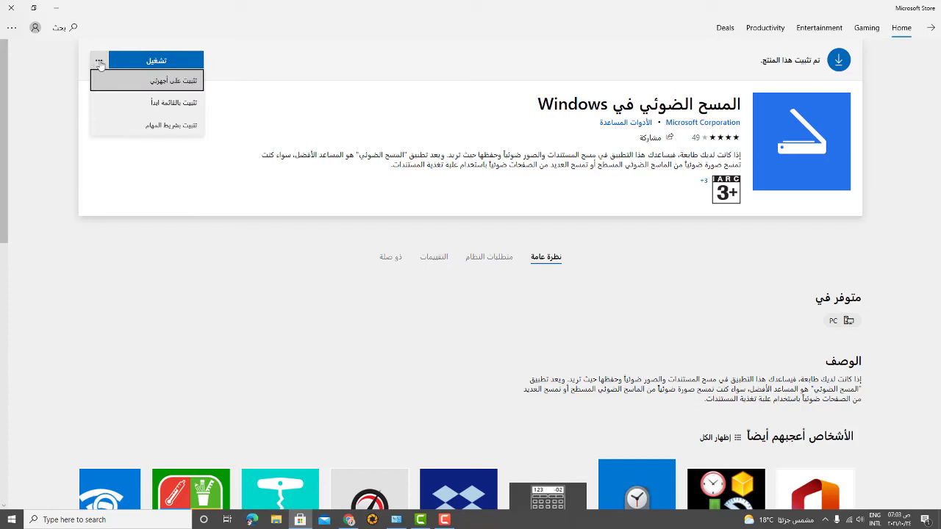
left_click(175, 126)
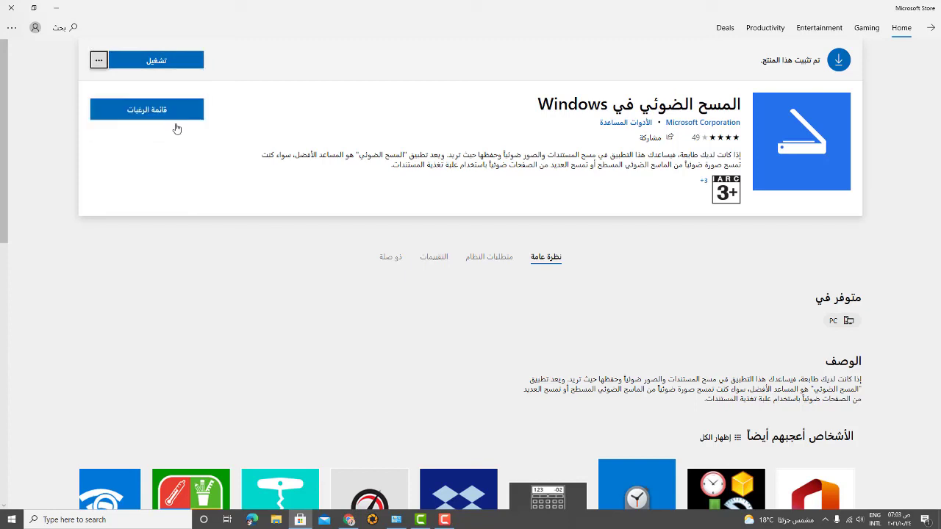
left_click(419, 273)
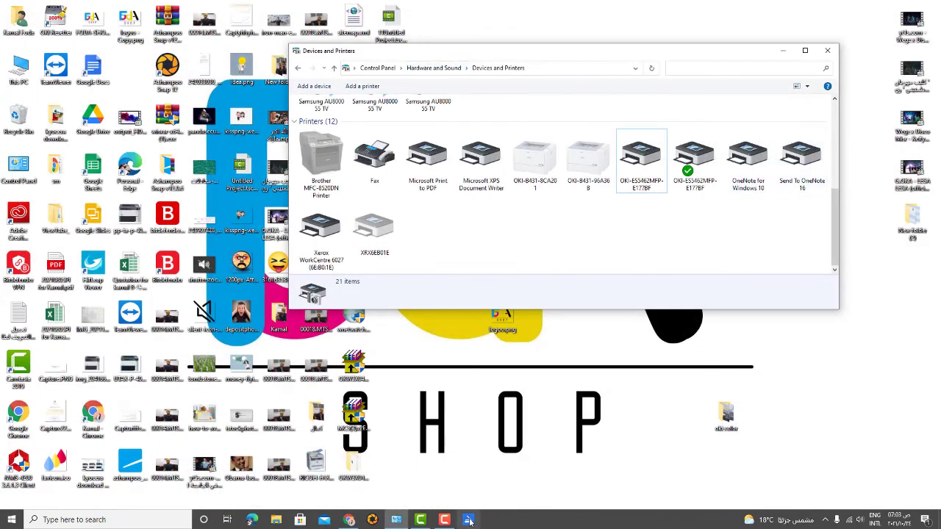
Launch Windows Scan and scan the page with the source on automatic configuration and the file type PNG.
left_click(468, 520)
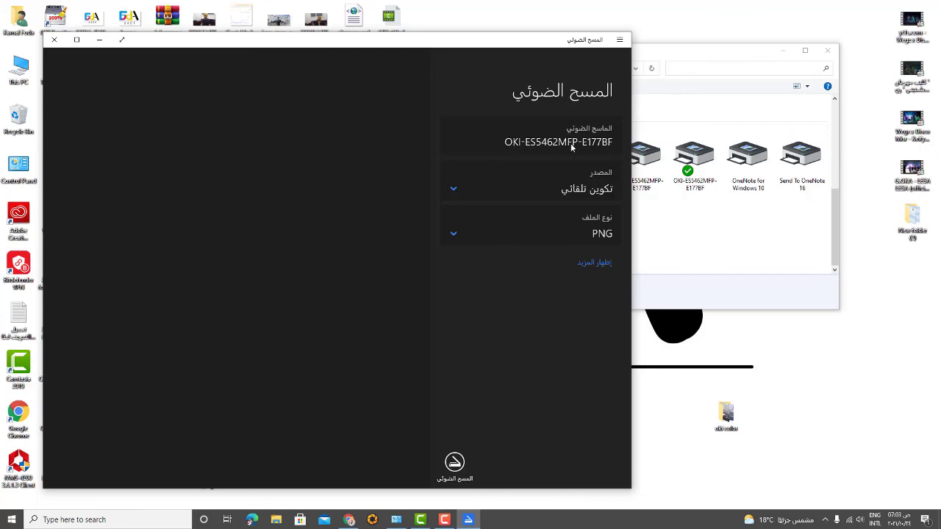
left_click(562, 192)
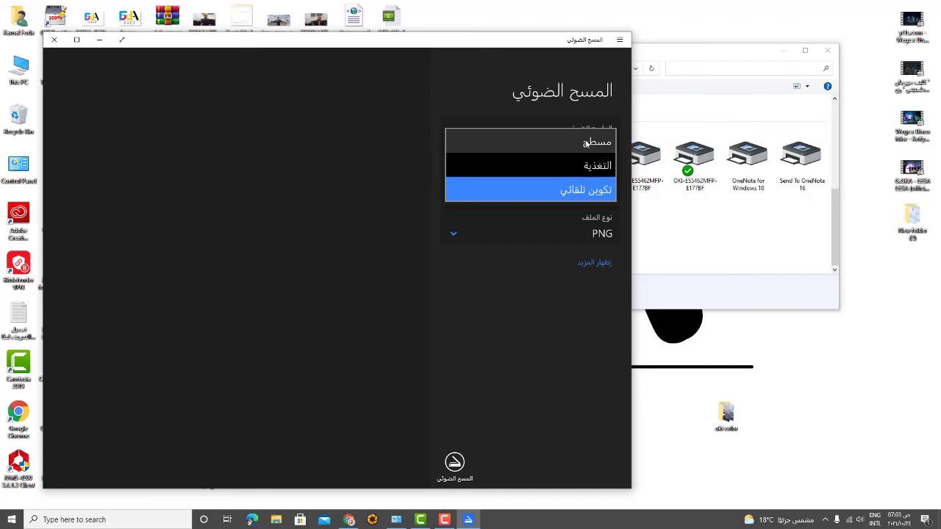
left_click(581, 191)
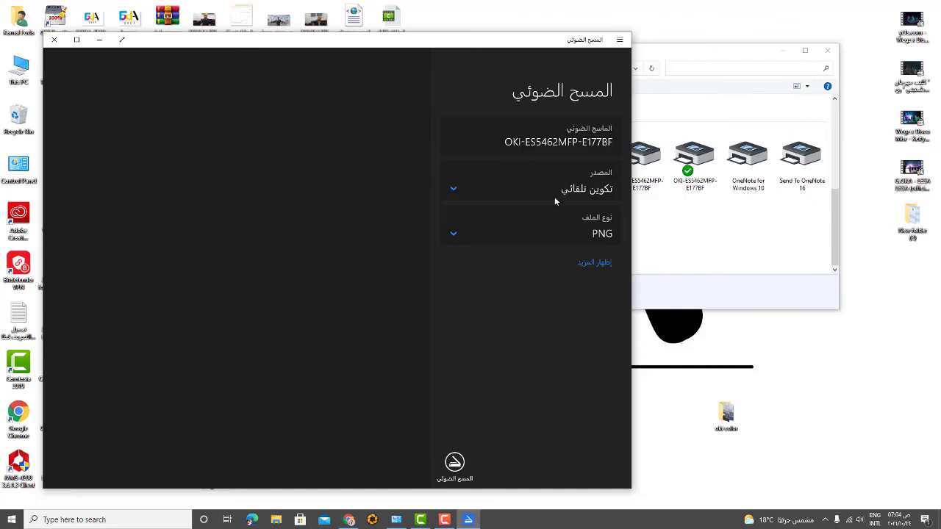
left_click(556, 233)
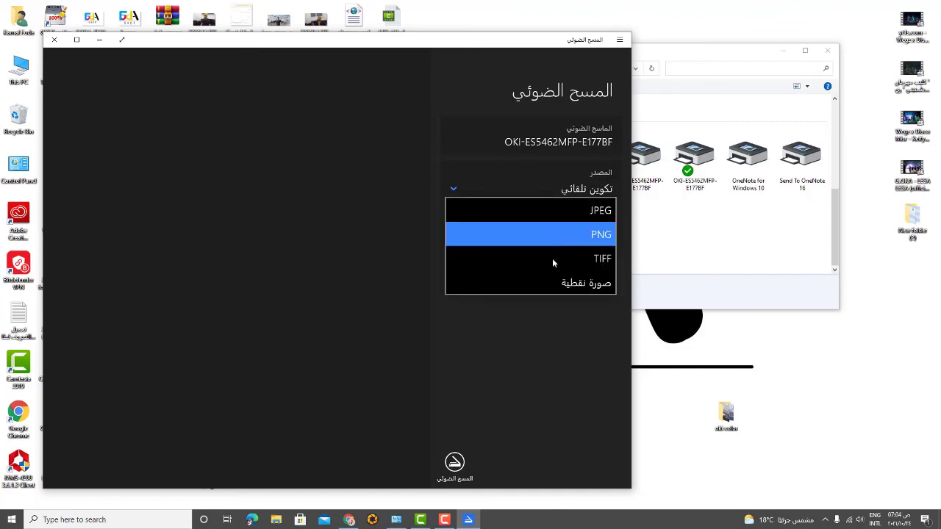
left_click(535, 372)
left_click(455, 463)
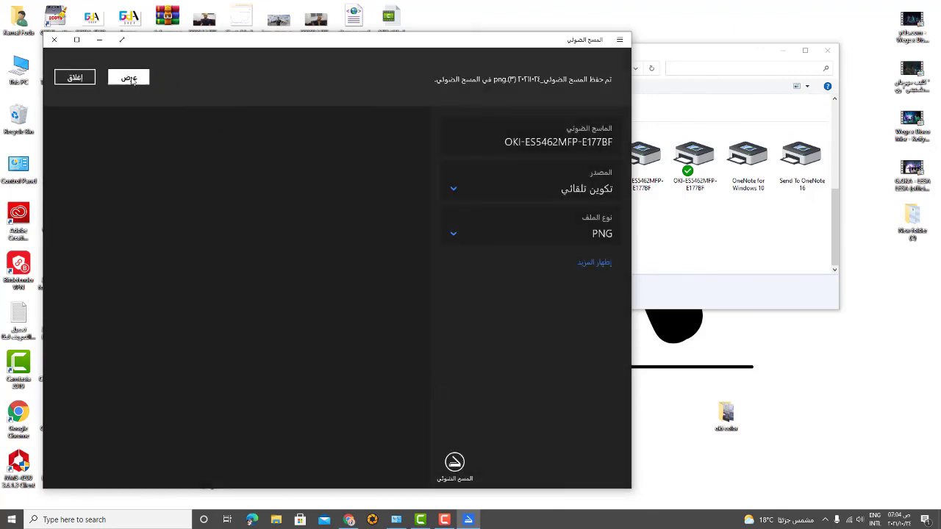
View the saved PNG scan, and close the picture, the Windows Scan app and Devices and Printers.
left_click(130, 78)
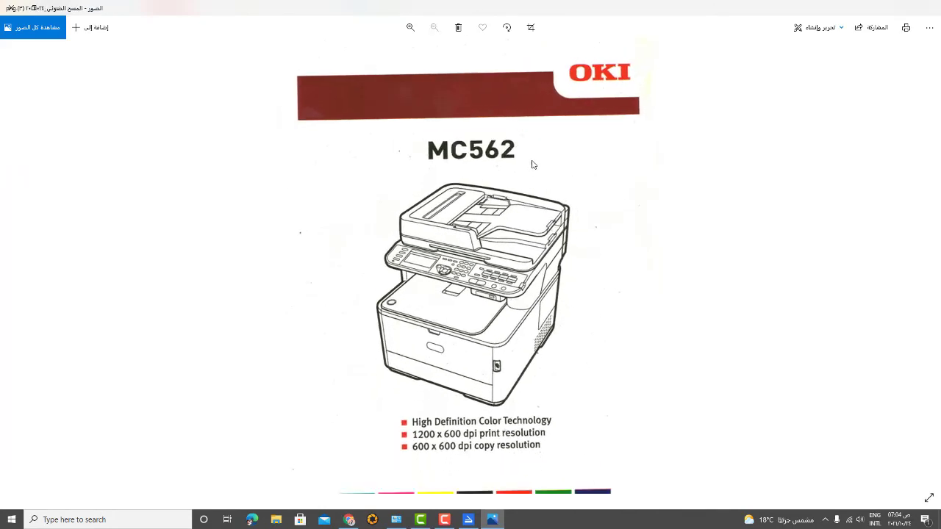
left_click(11, 7)
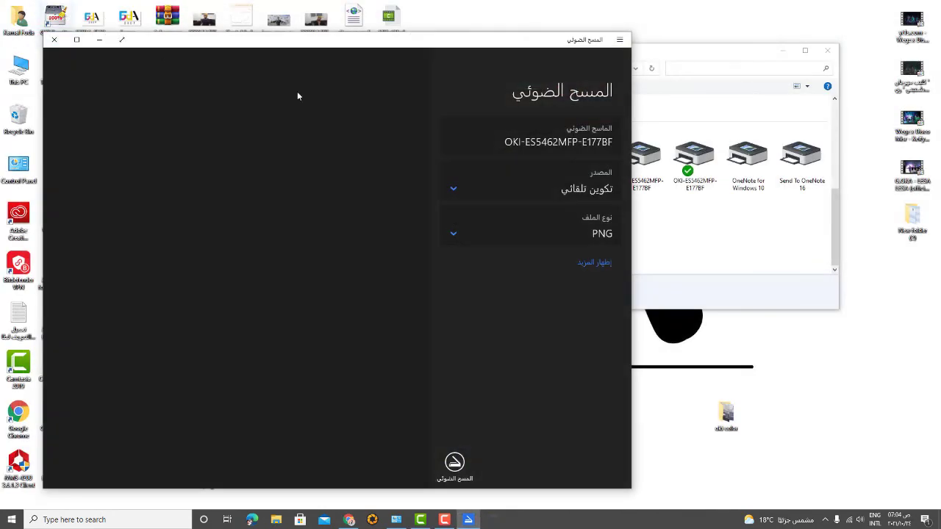
left_click(53, 42)
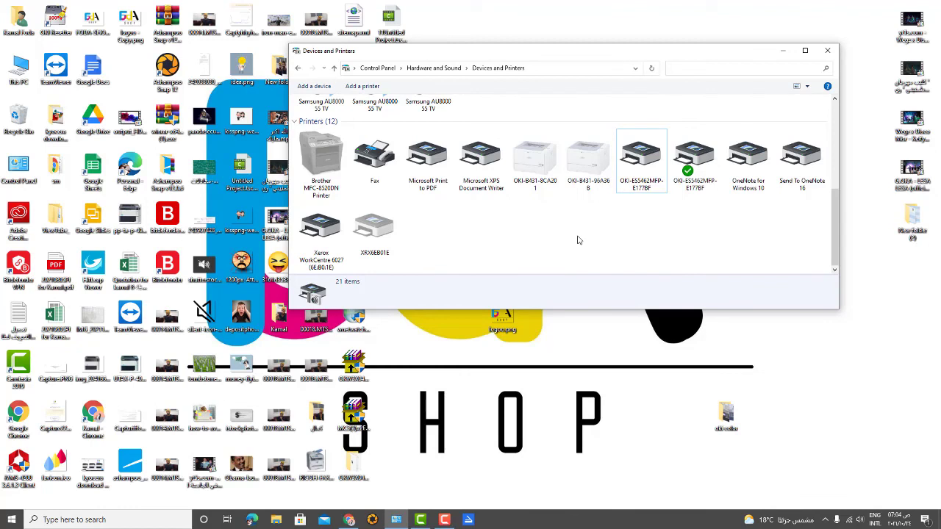
left_click(827, 50)
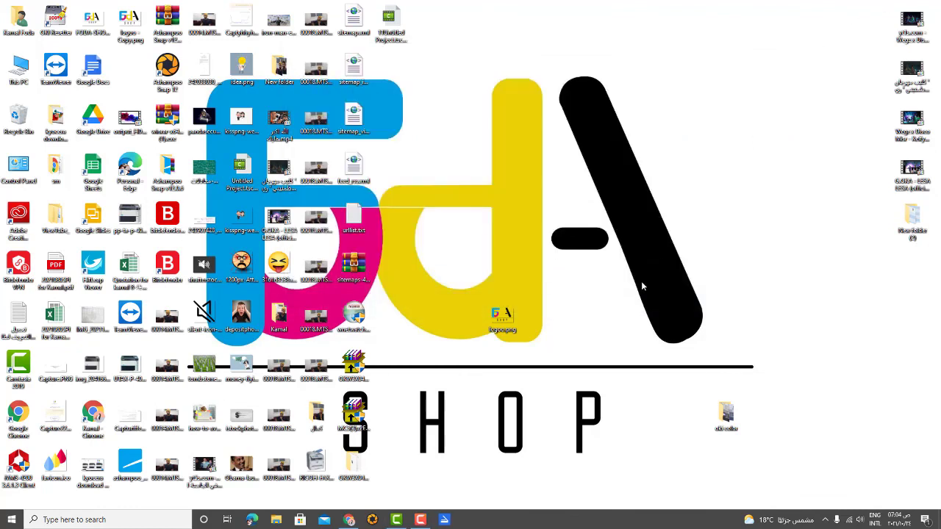
left_click(422, 521)
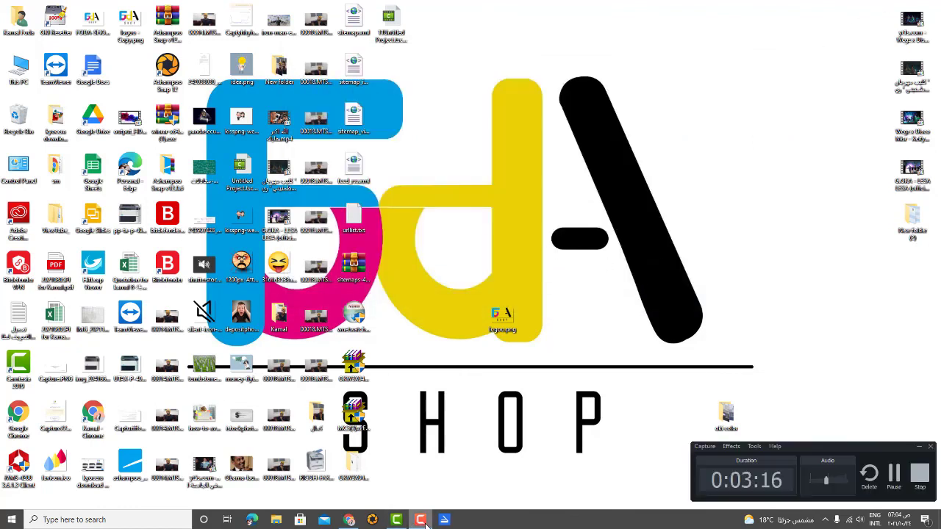